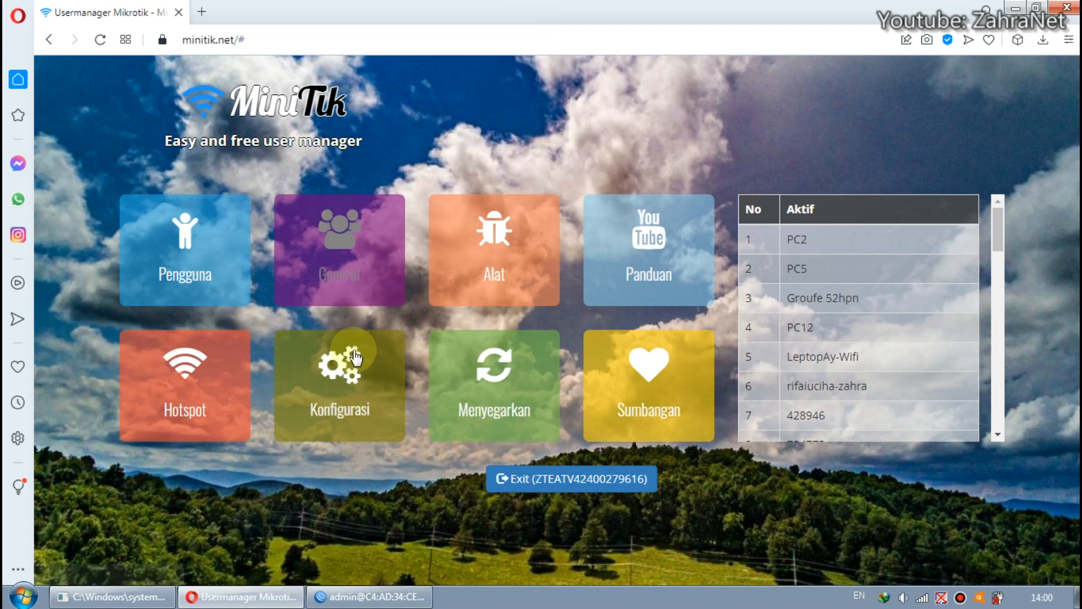
- Open the voucher profile configuration and review the Youtuber profile's advanced settings, from expiry through Booster
click(347, 382)
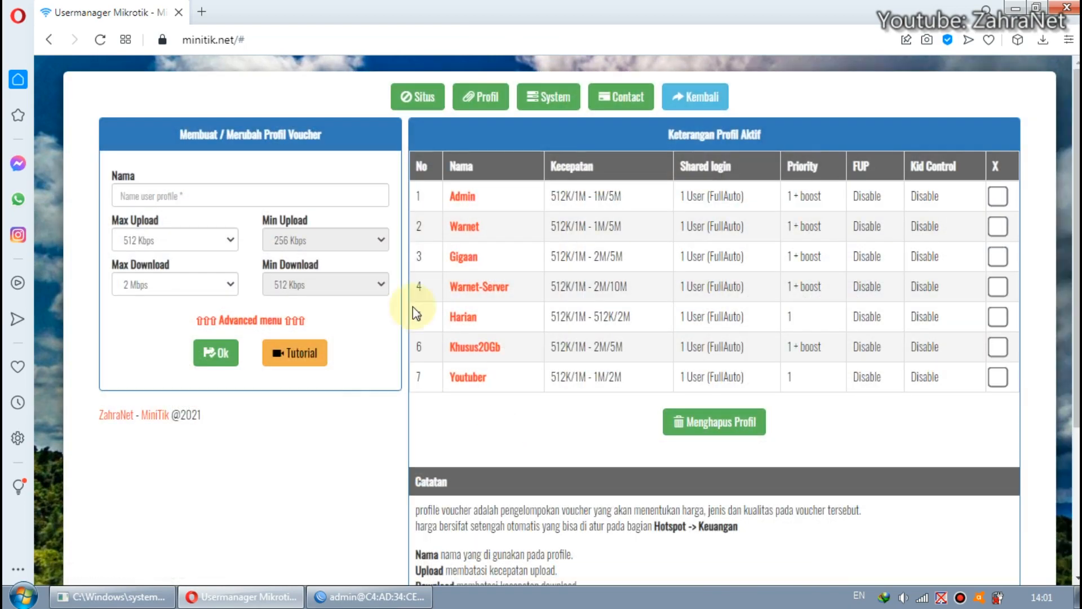
click(477, 98)
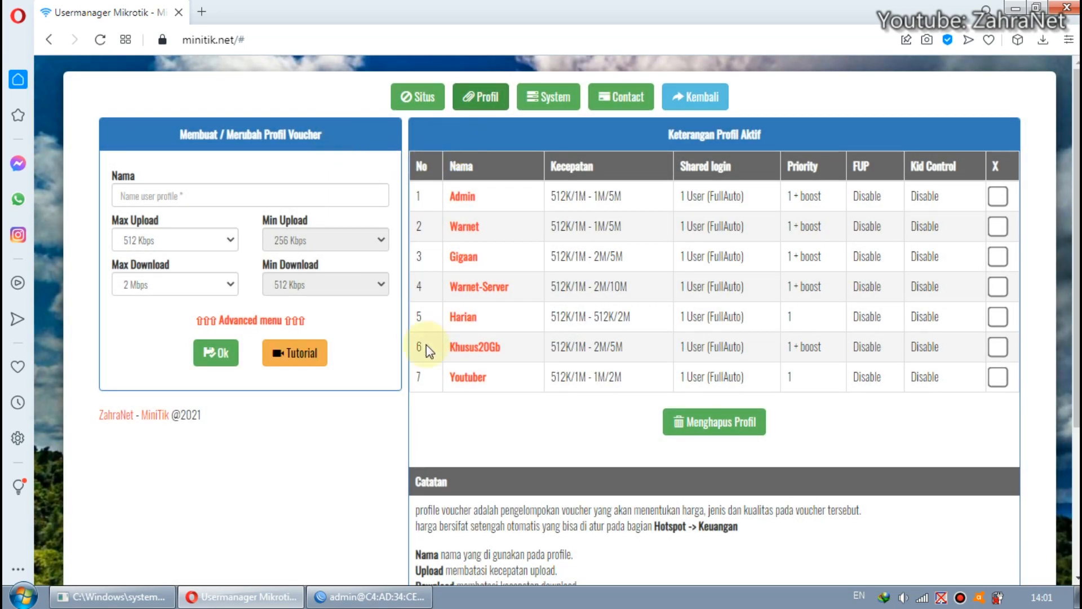
click(467, 383)
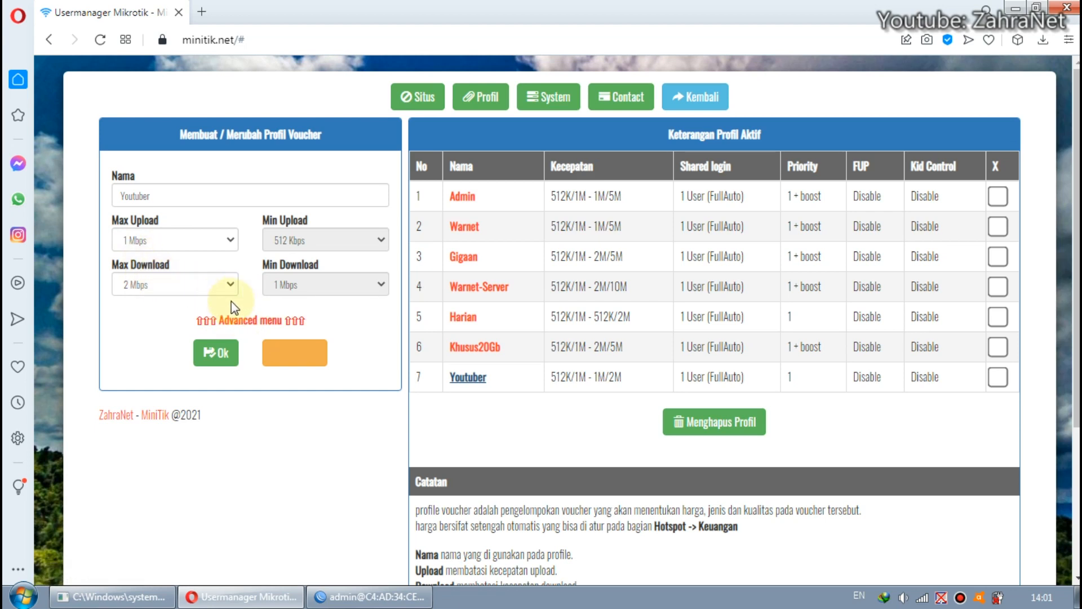
click(259, 322)
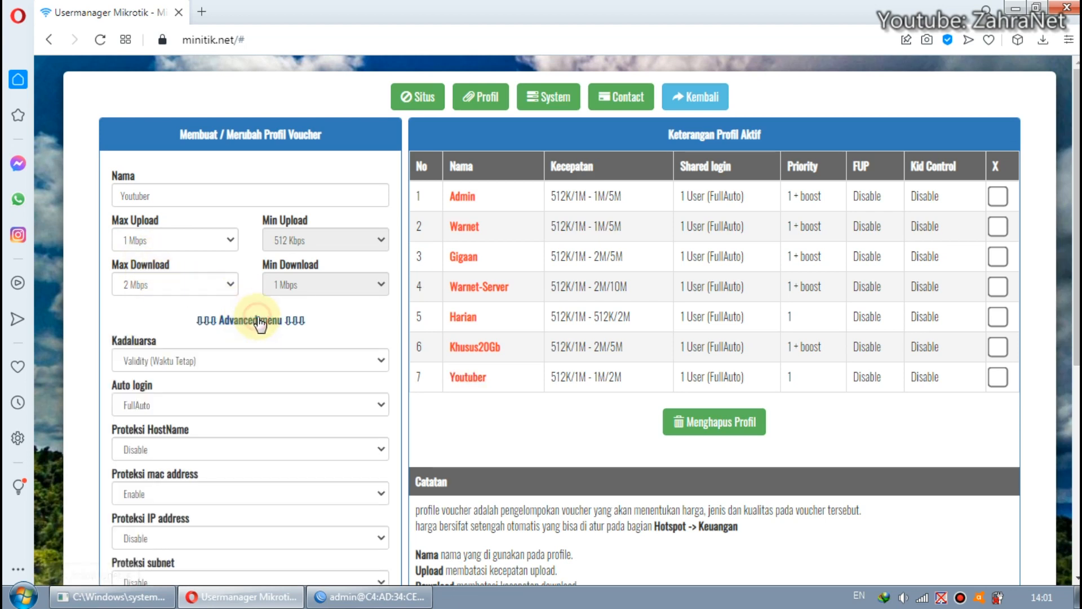
scroll(304, 324, down, 5)
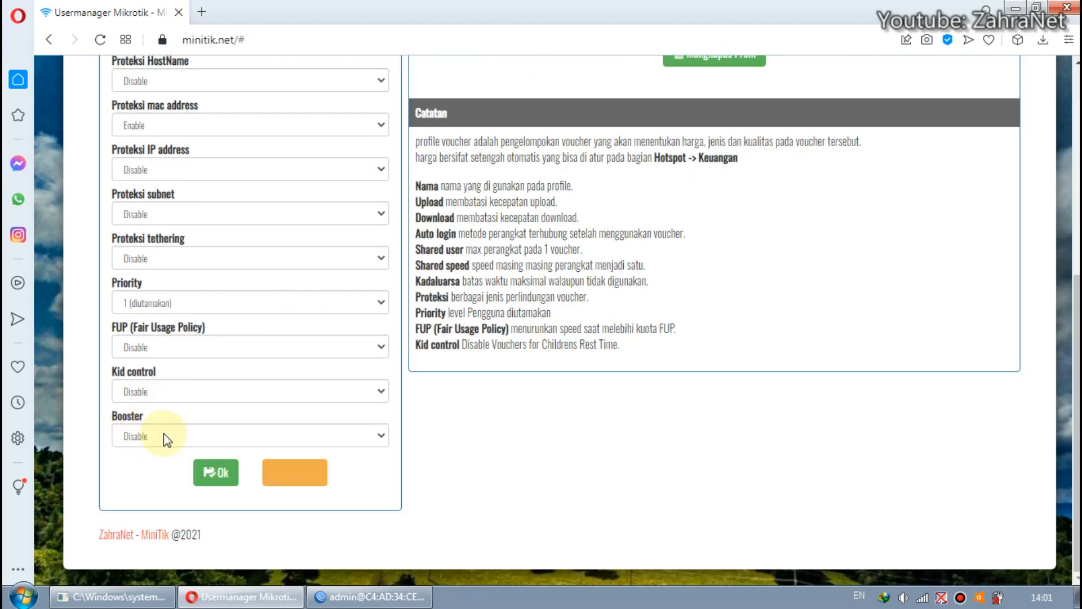
scroll(265, 417, up, 4)
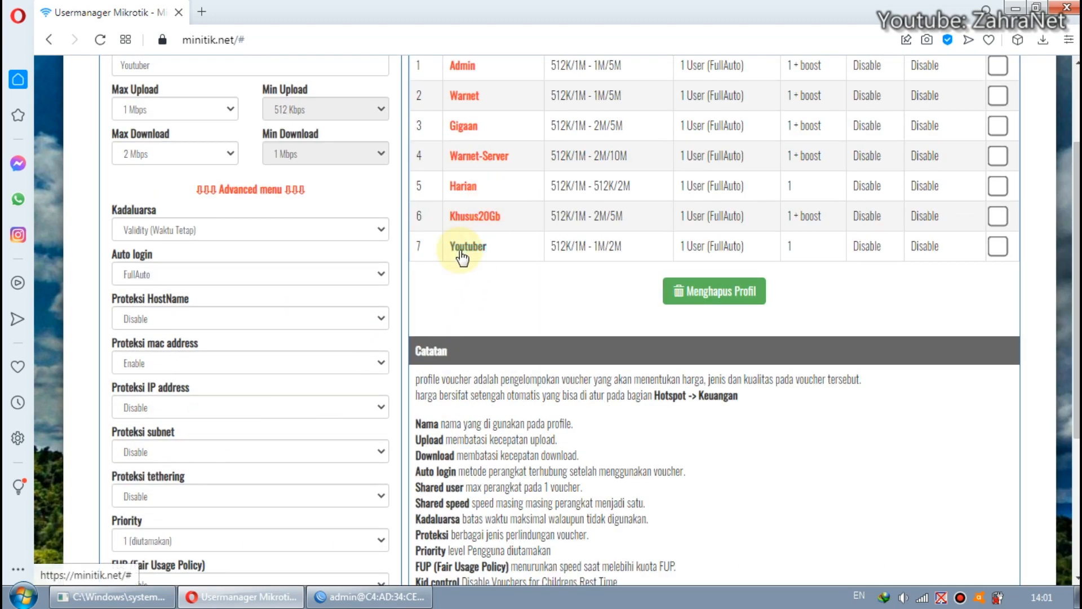
scroll(459, 253, down, 4)
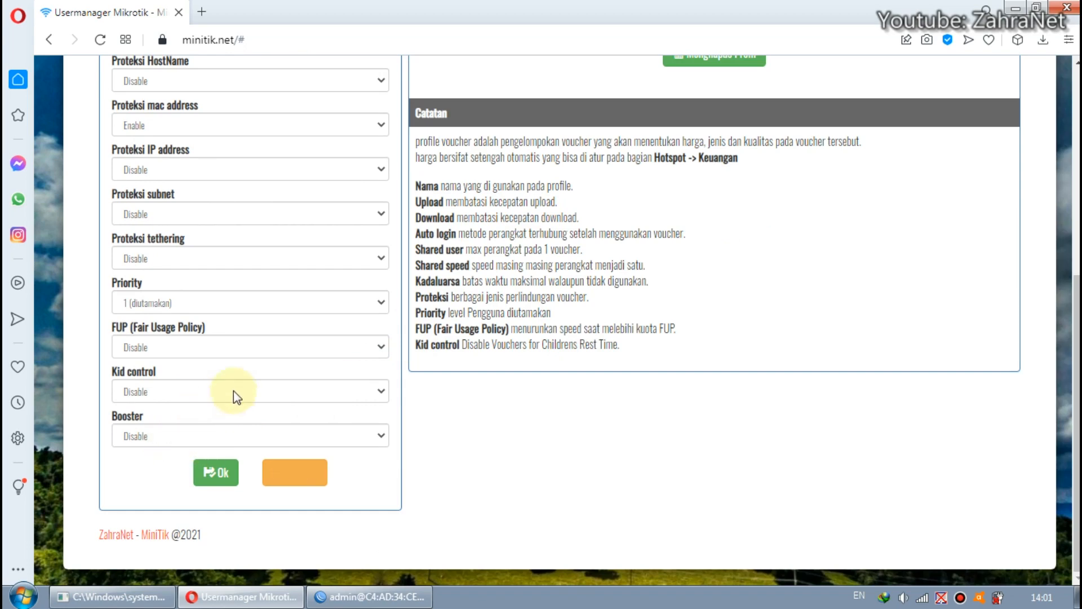
scroll(344, 363, up, 4)
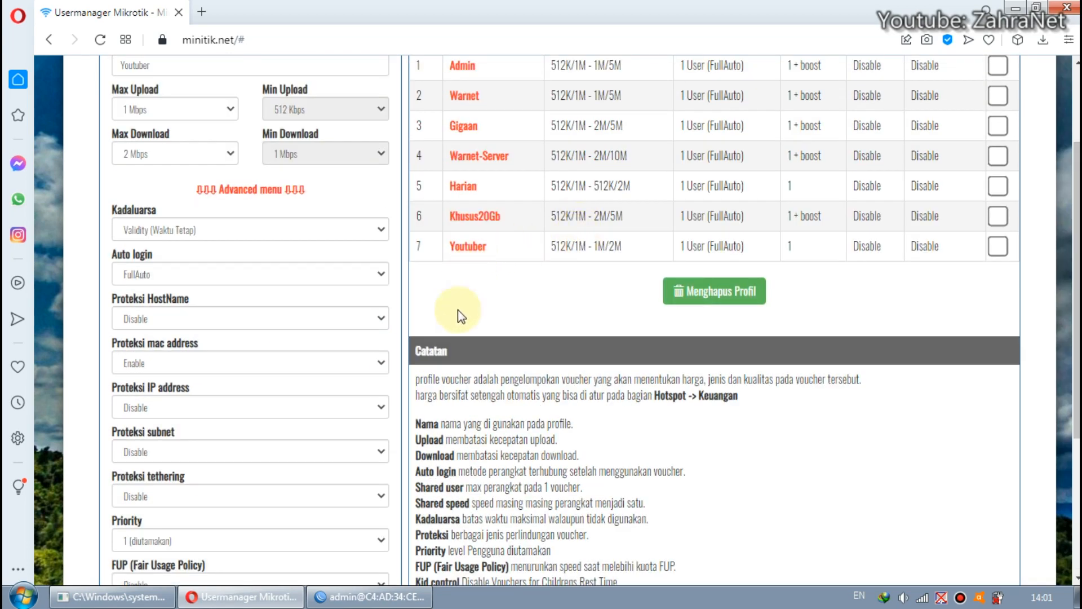
- Switch to WinBox and remove the LeptopAy-Wifi entry at 192.168.4.20 from the hotspot hosts
click(336, 598)
scroll(395, 445, down, 5)
scroll(399, 450, down, 10)
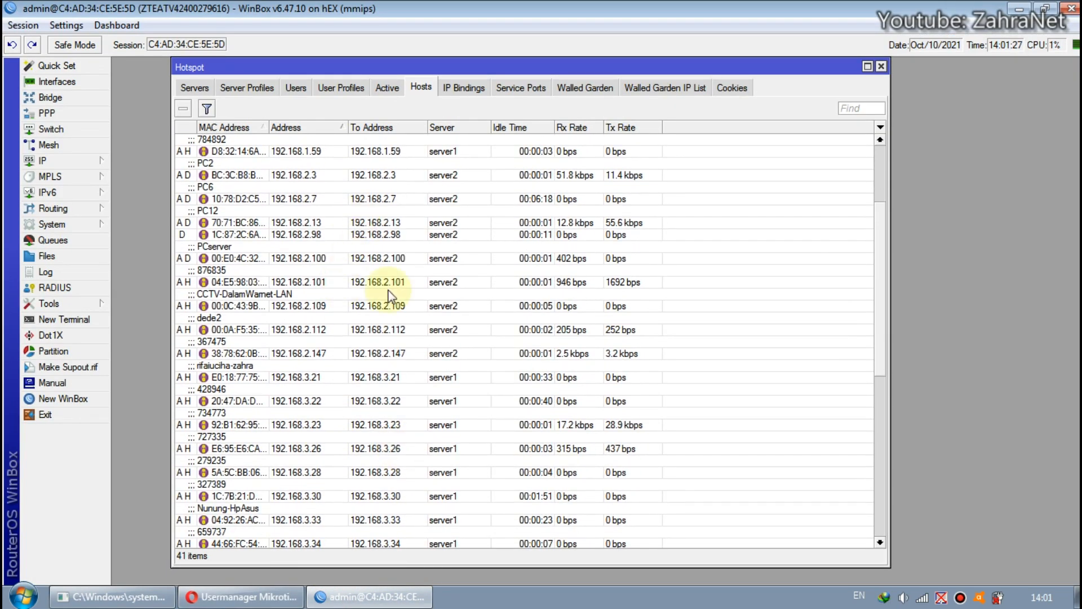
scroll(508, 451, down, 1)
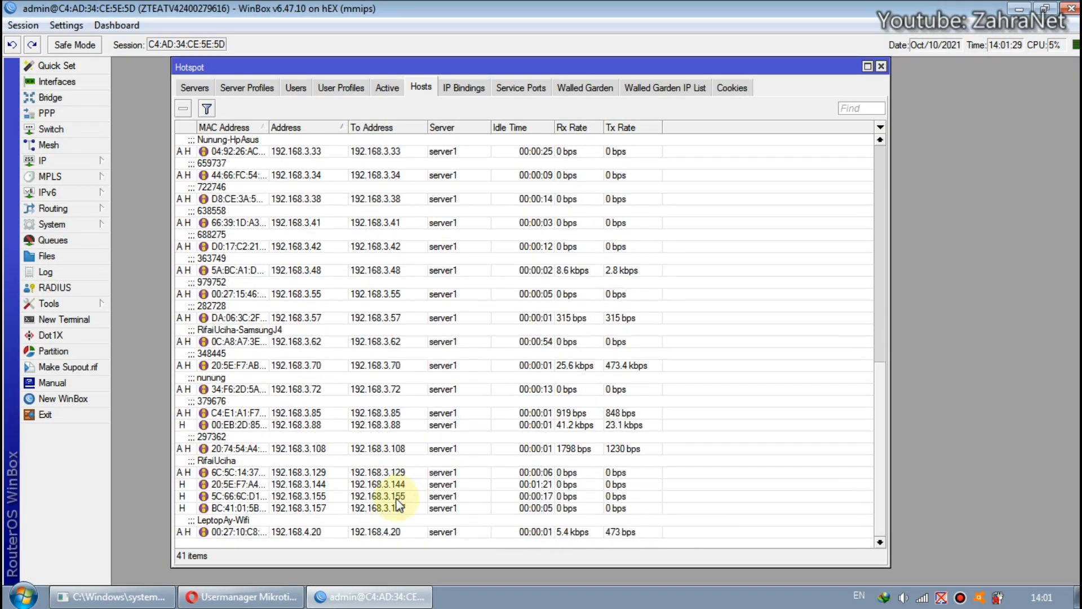
click(285, 529)
click(183, 112)
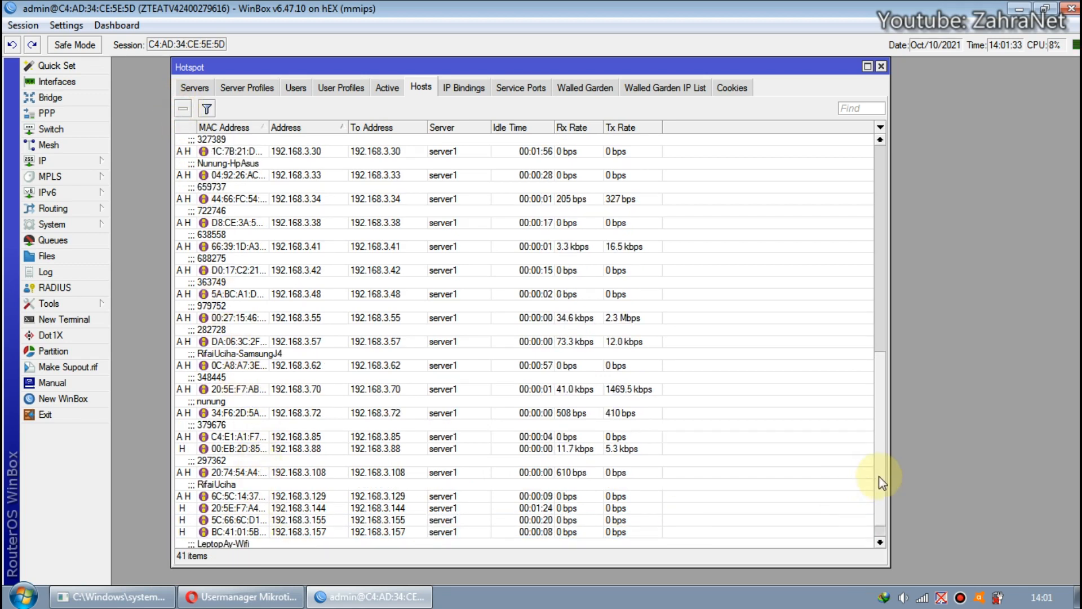
scroll(871, 490, down, 2)
- Switch to the Opera browser, test loading youtube.com in a new tab, and close that tab
click(216, 598)
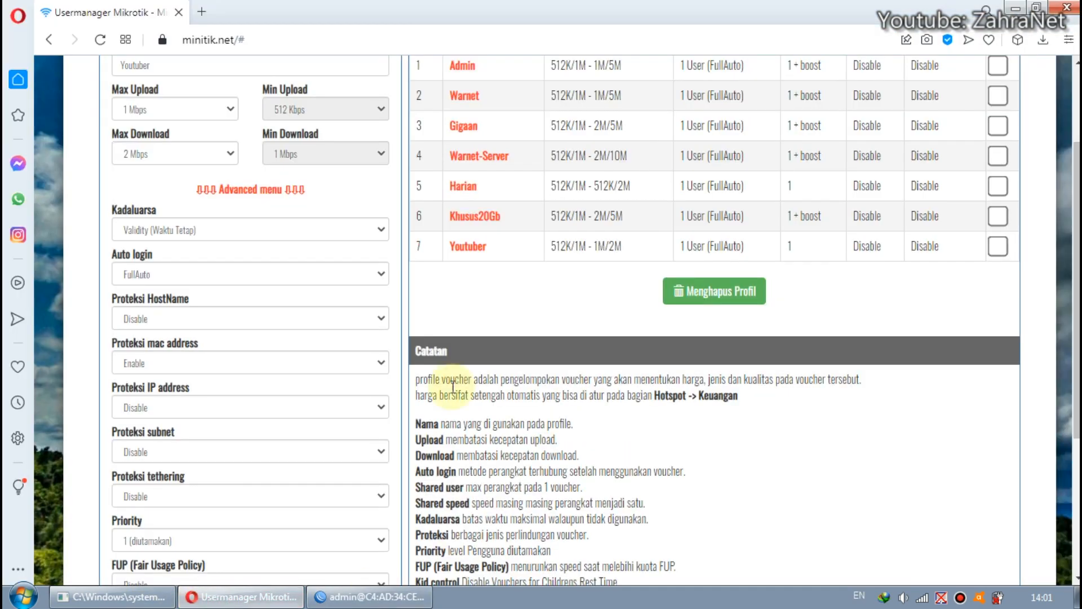
click(204, 13)
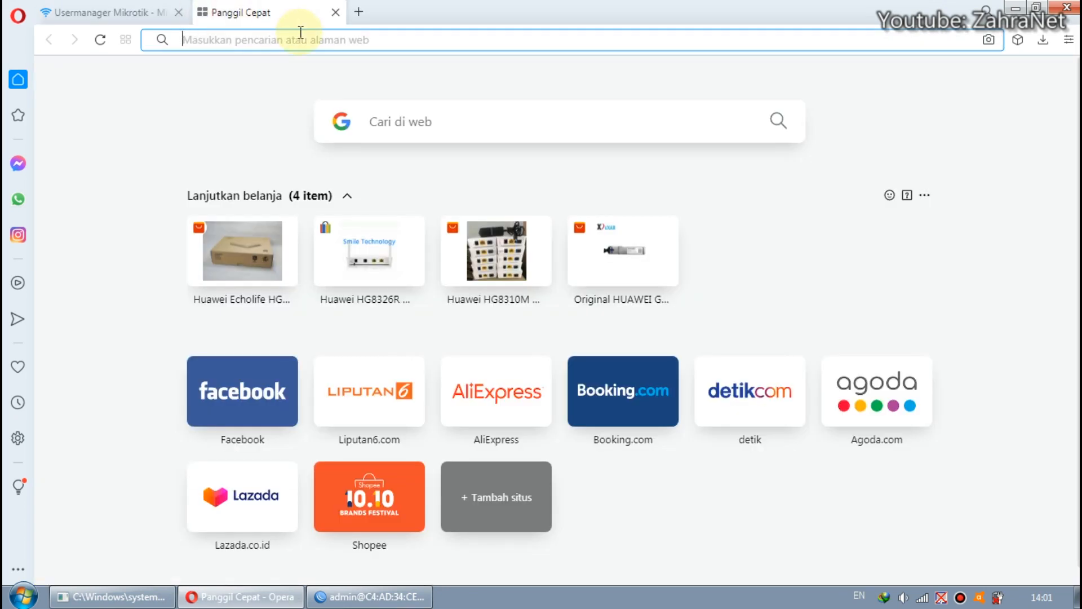
text(youtube.com)
key(Return)
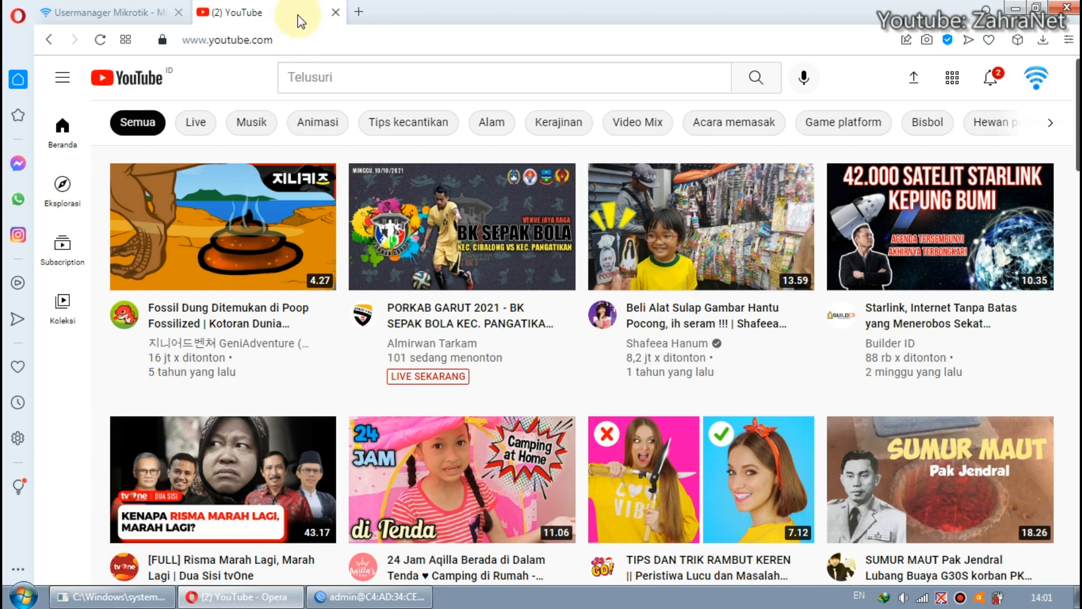
click(335, 13)
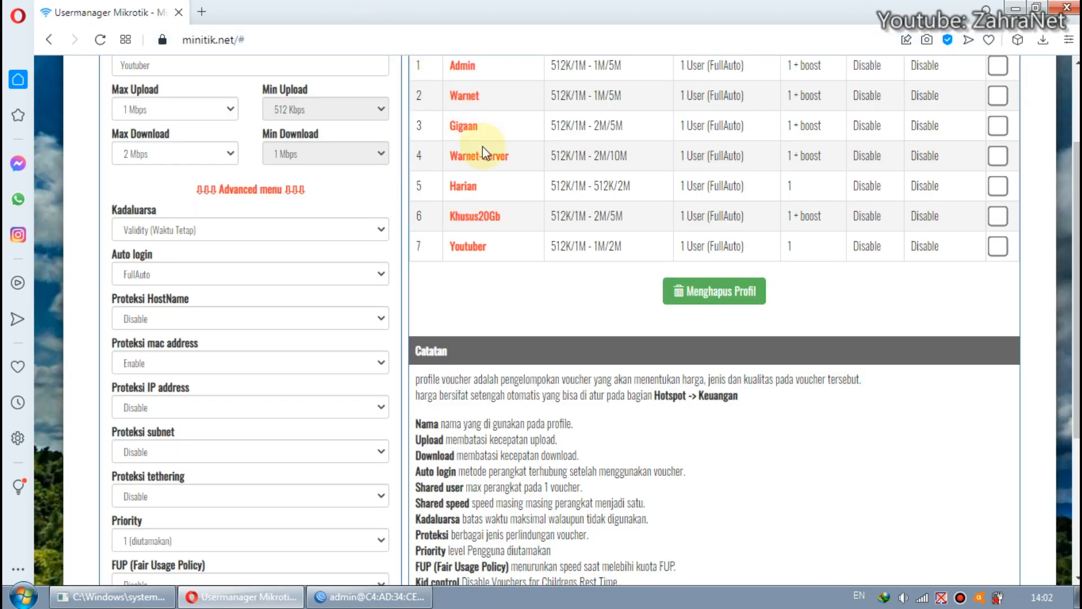
- Reload the voucher profiles and open the Youtuber profile for editing with its advanced options expanded
scroll(483, 146, up, 3)
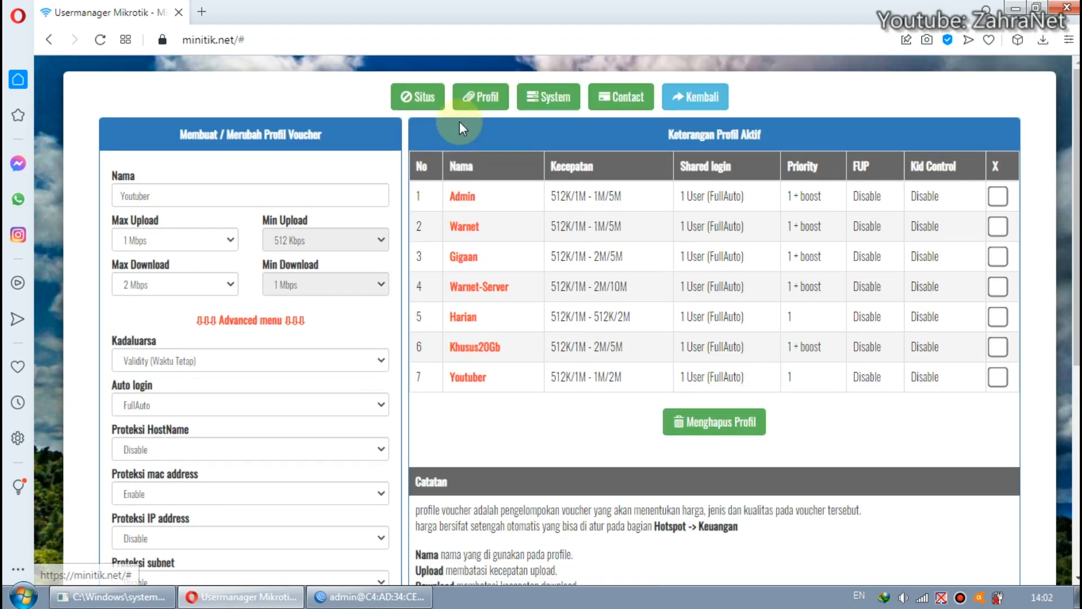
click(473, 98)
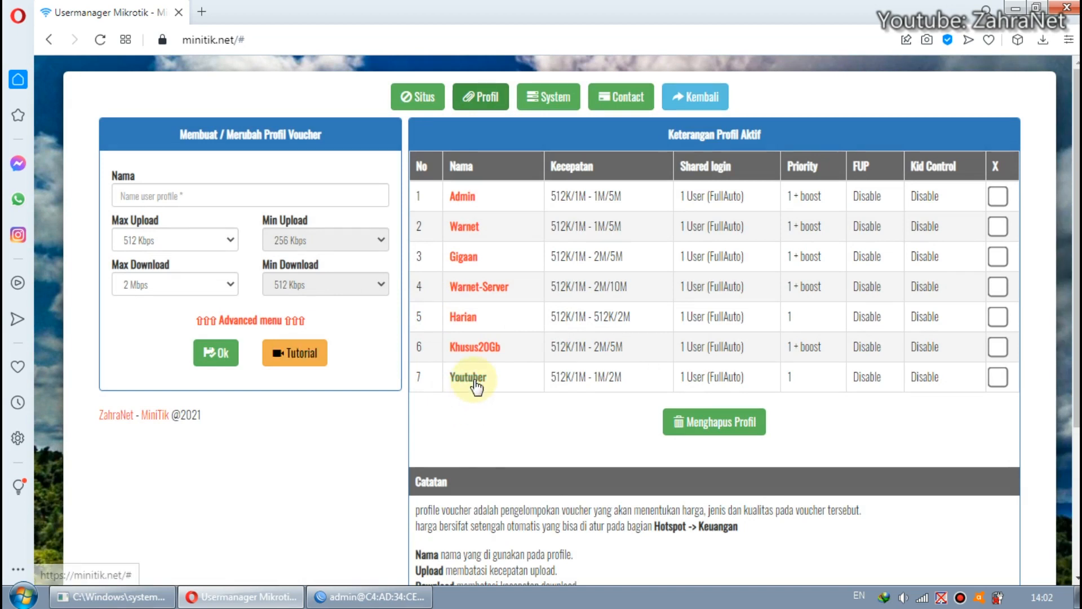
click(473, 378)
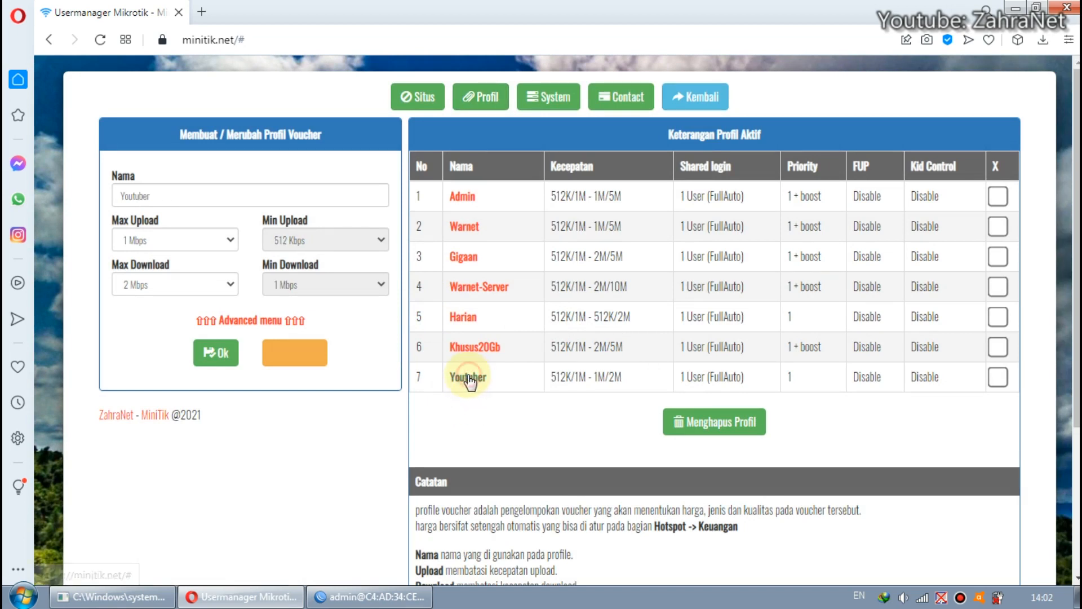
click(284, 322)
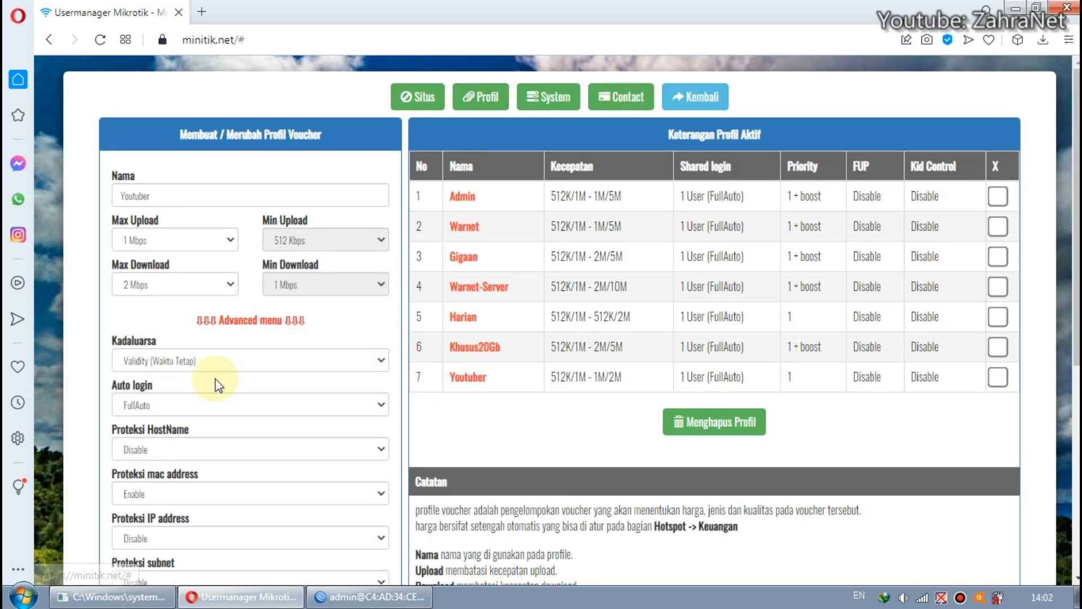
scroll(224, 373, down, 5)
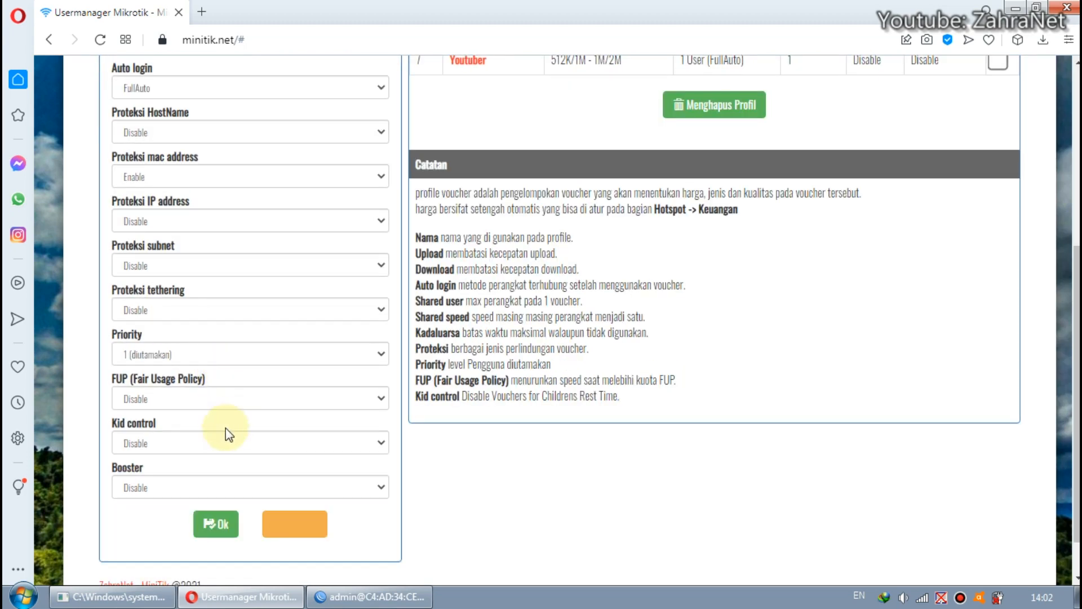
- Set Booster to Enable for the Youtuber profile, save it, and check its Priority entry in the profile list
click(167, 486)
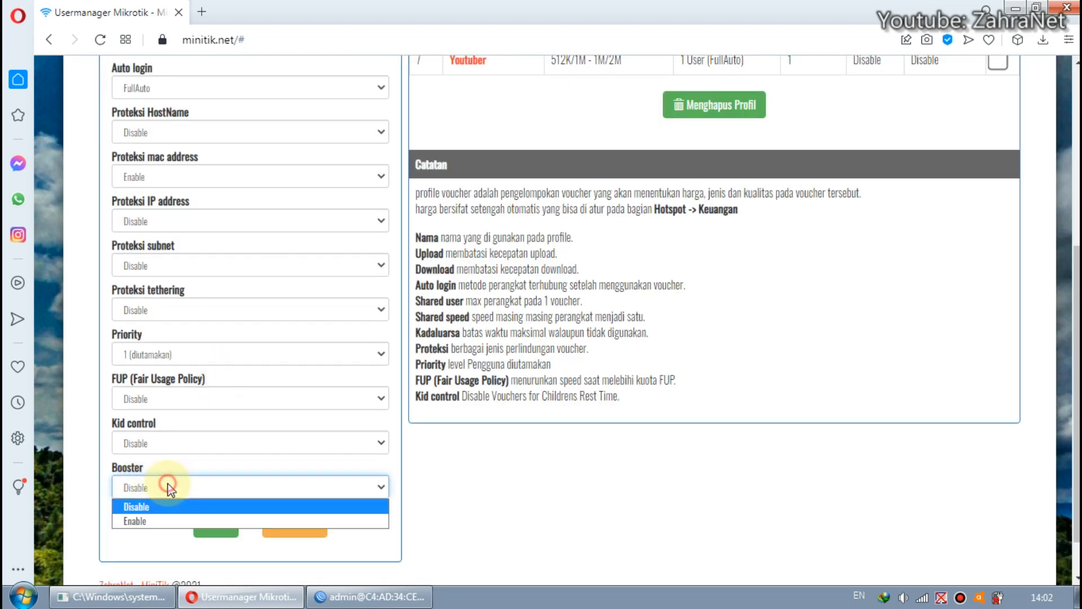
click(152, 522)
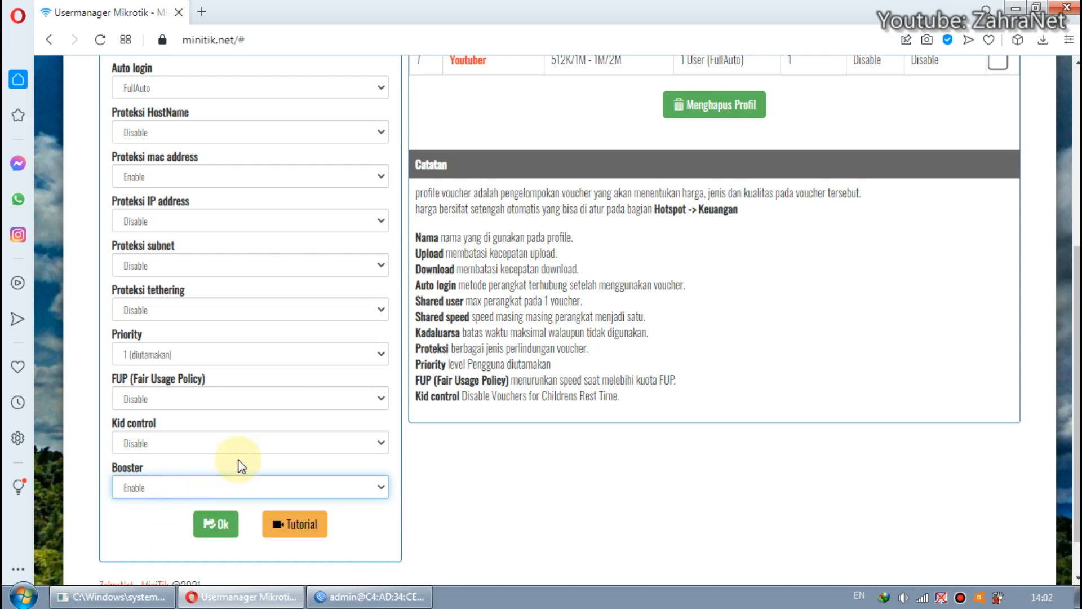
scroll(237, 459, up, 2)
scroll(240, 462, down, 1)
scroll(241, 464, down, 2)
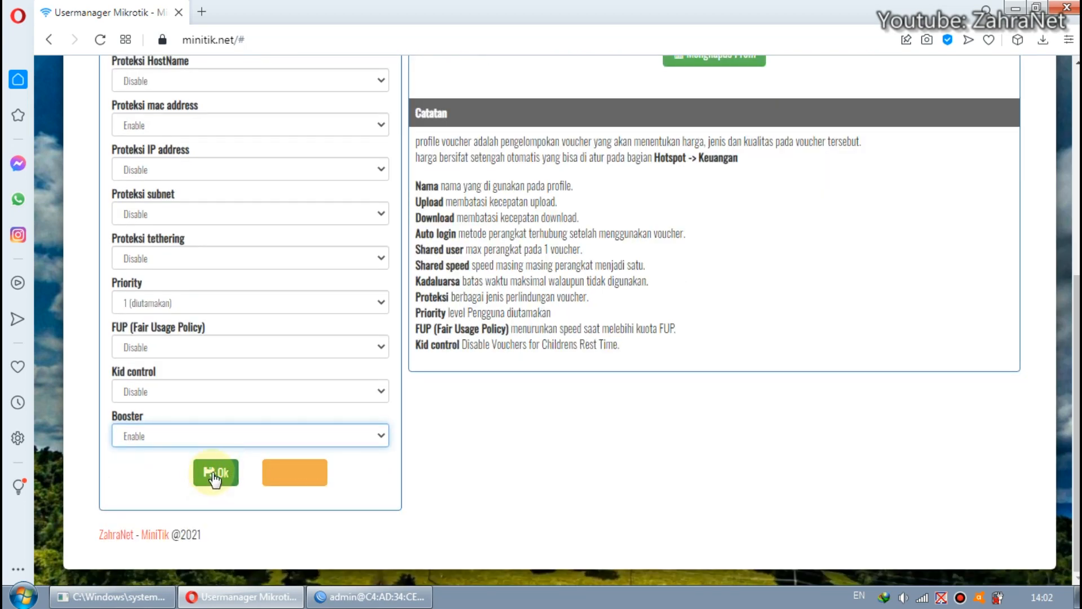
click(213, 473)
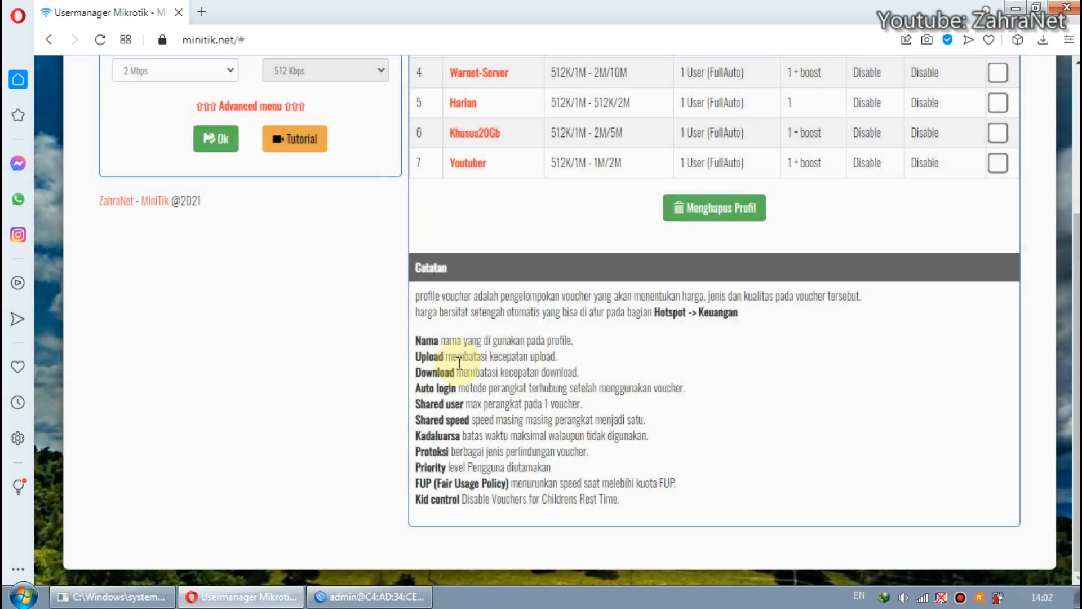
scroll(767, 327, up, 2)
double_click(799, 325)
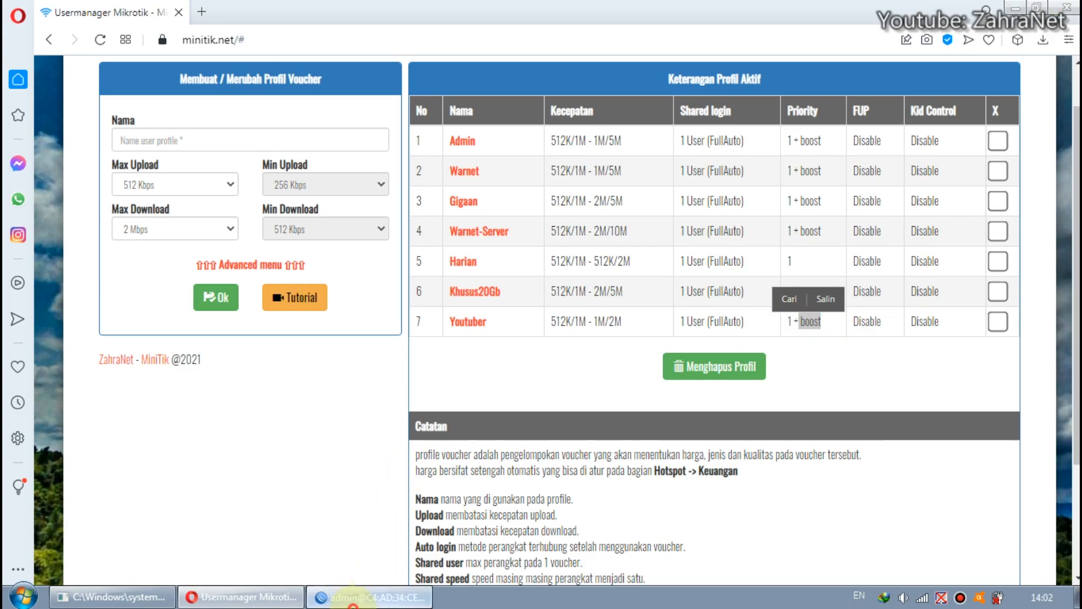
- Switch to WinBox and remove the LeptopAy-Wifi hotspot host again so it reconnects with the boosted profile
click(369, 596)
click(276, 532)
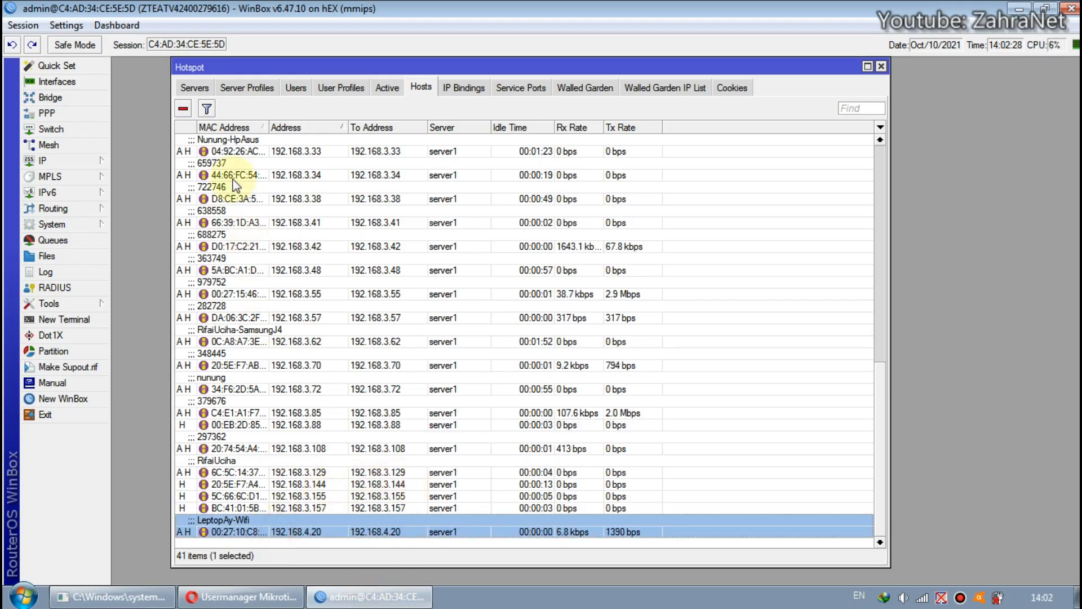
click(185, 110)
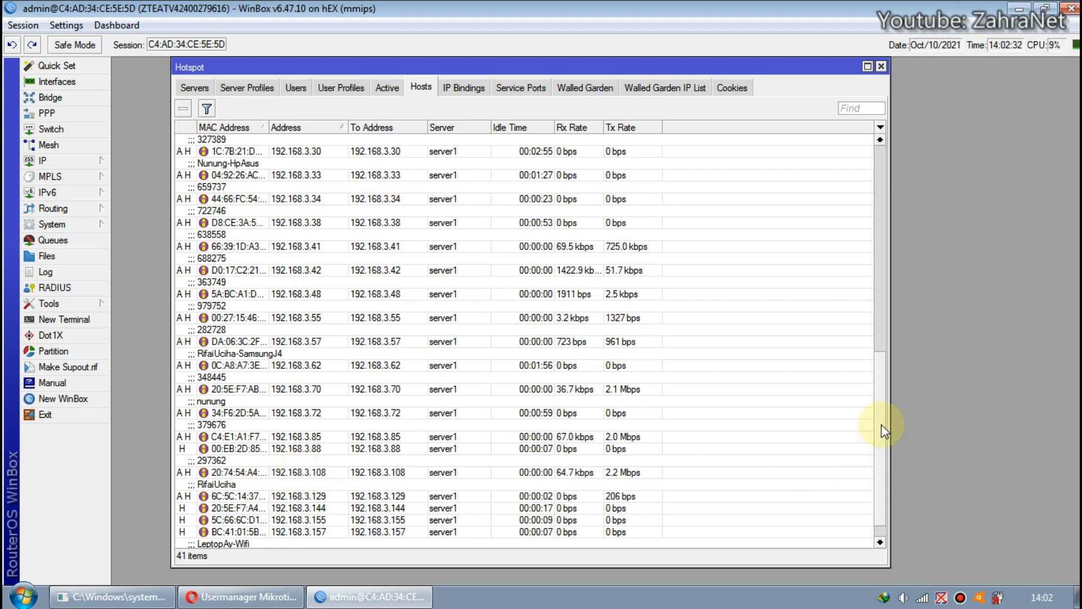
scroll(884, 448, down, 1)
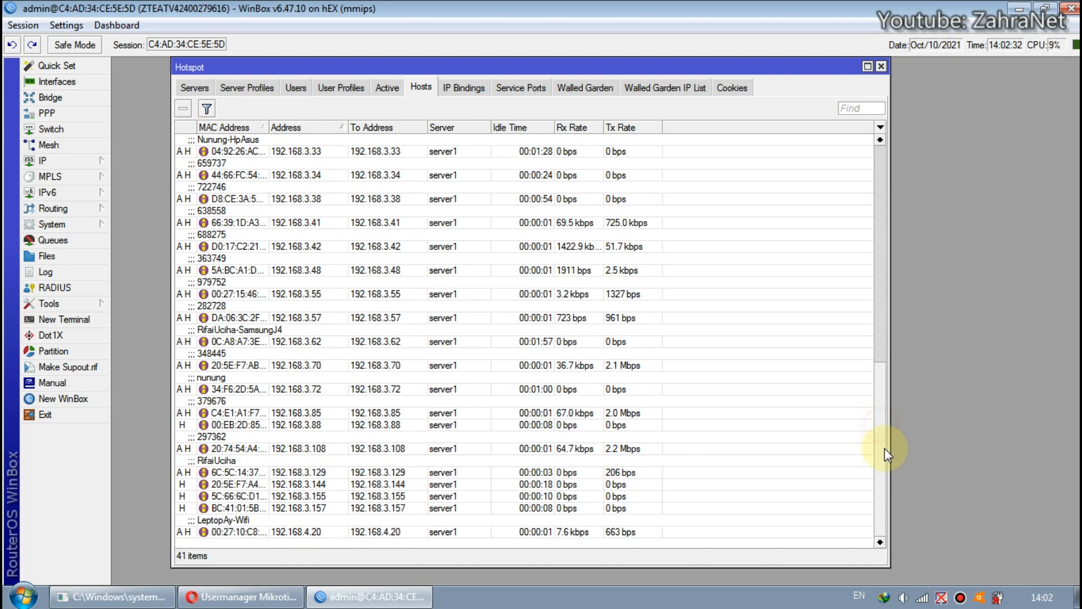
- Switch to Opera, test loading youtube.com in a new tab again, and close the YouTube tab
click(248, 597)
click(202, 12)
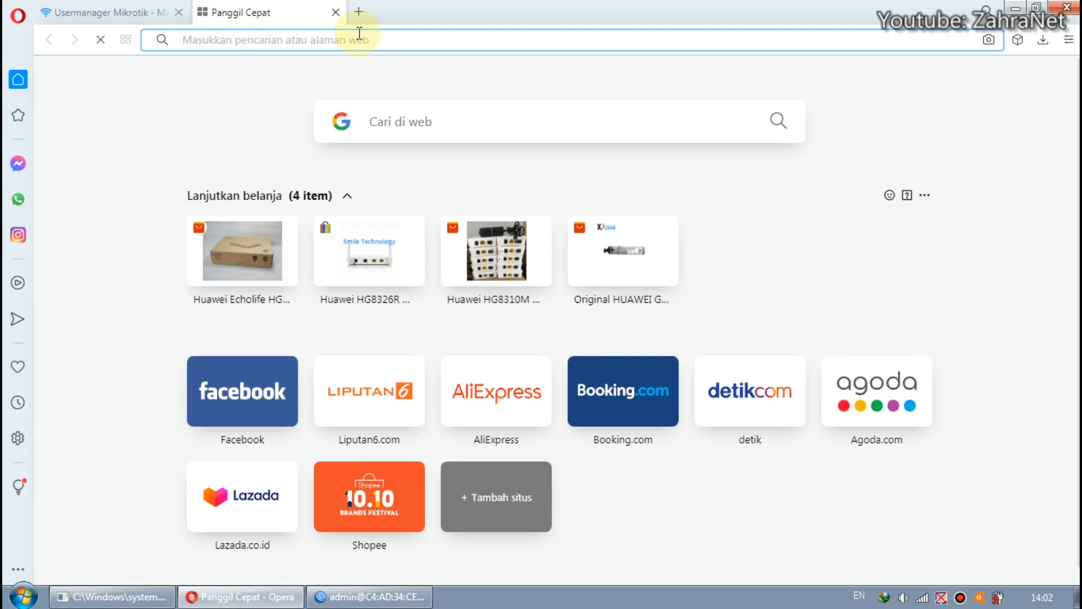
text(y)
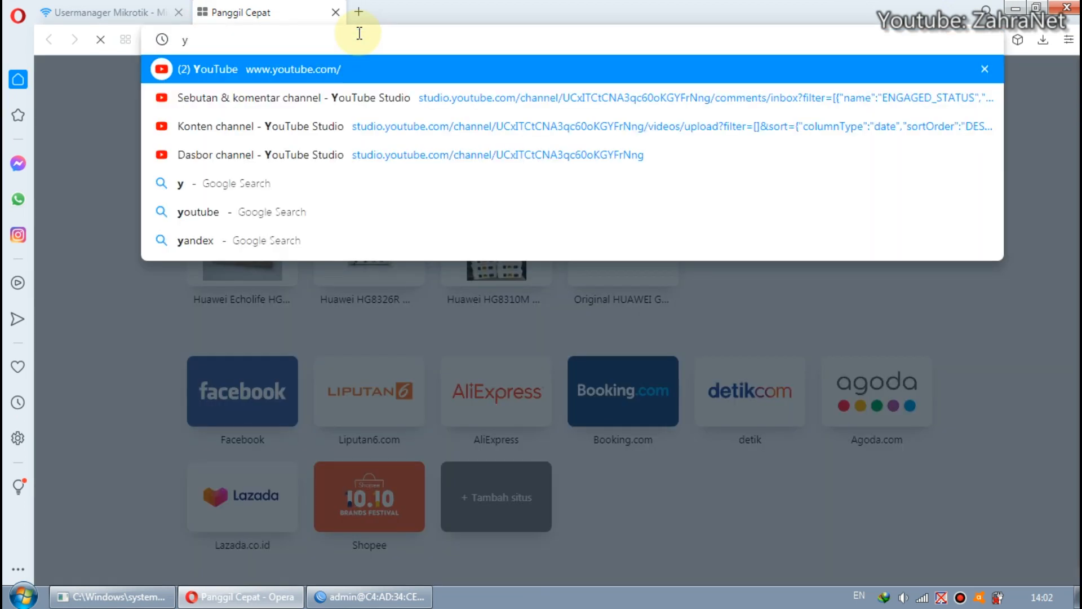
text(outube.com)
key(Return)
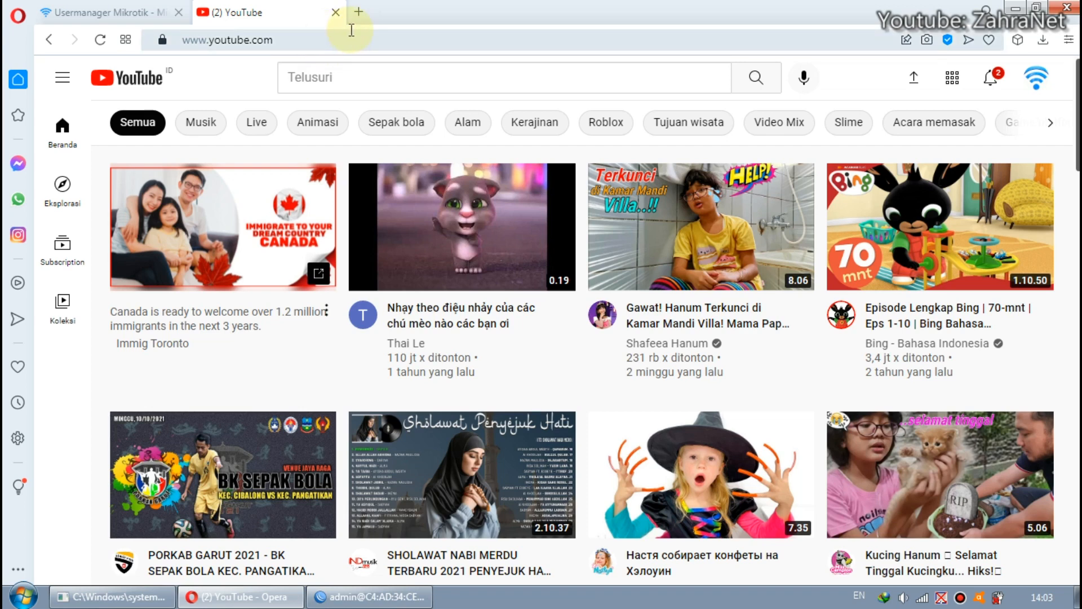
click(359, 12)
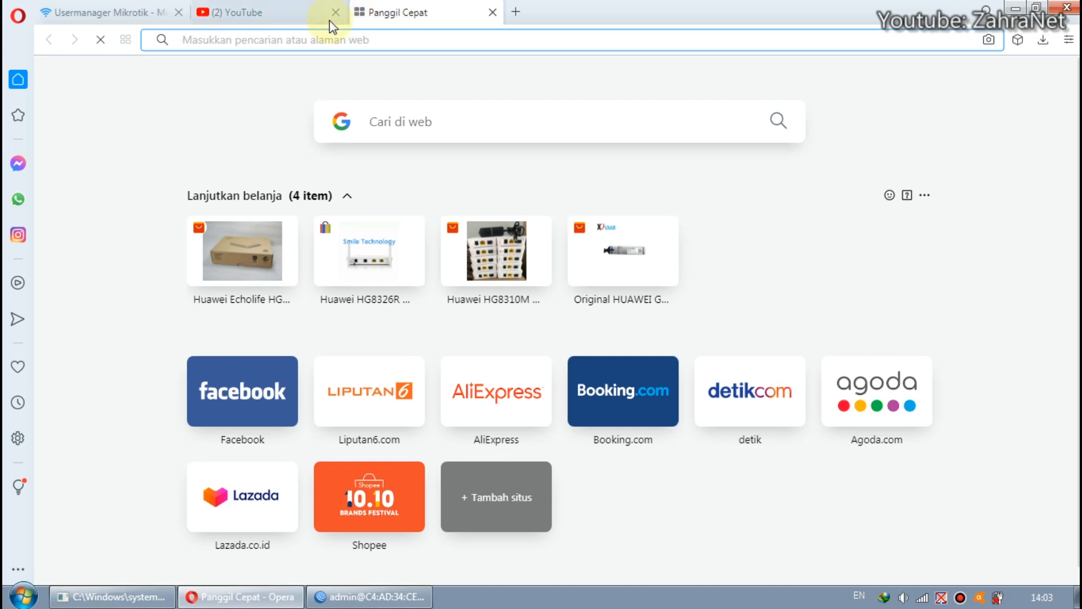
click(337, 13)
- Check the Youtuber profile's Priority entry in the MiniTik profile list and close the empty browser tab
click(161, 9)
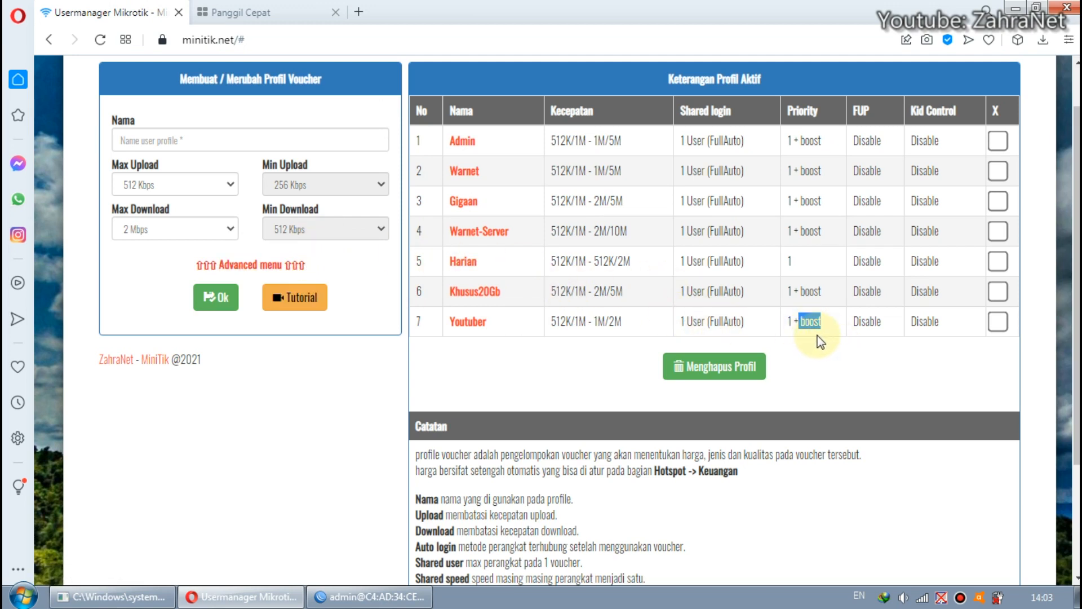
click(243, 9)
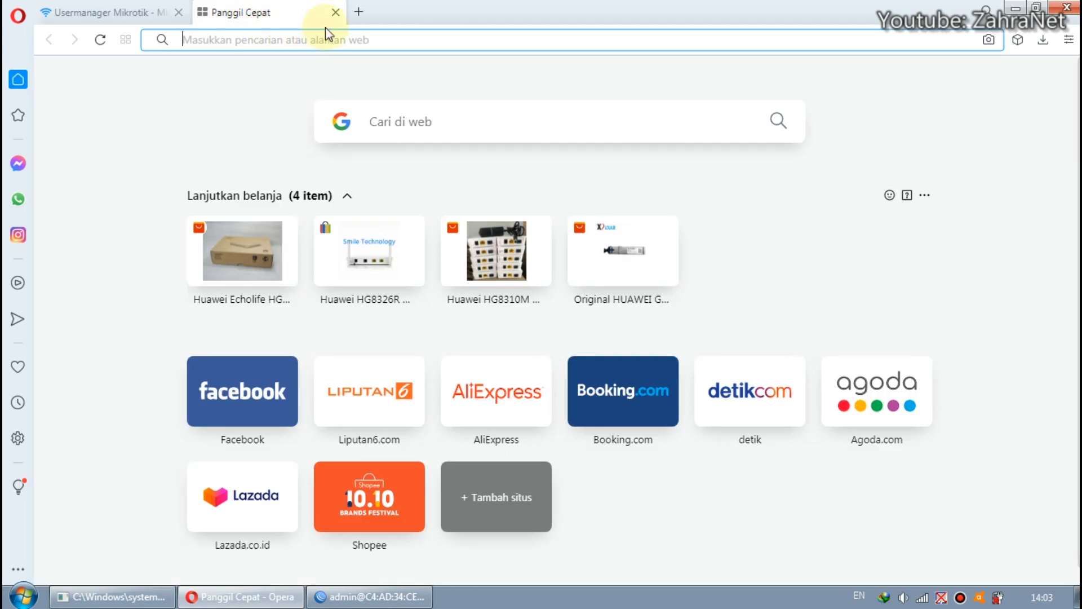
click(336, 13)
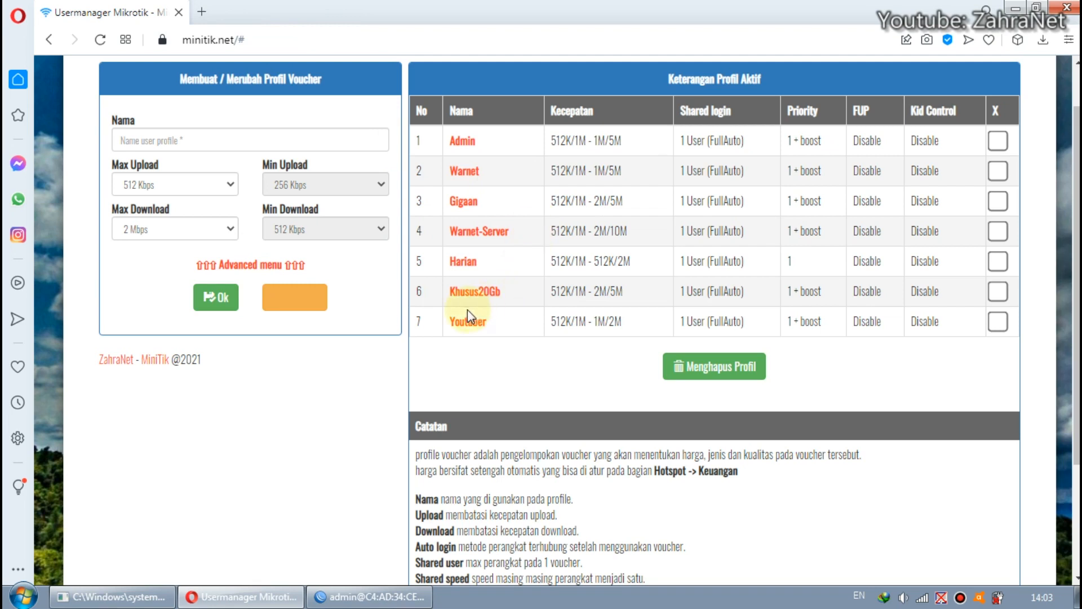
- Set Booster to Disable in the Youtuber profile's advanced settings and save the profile
click(260, 265)
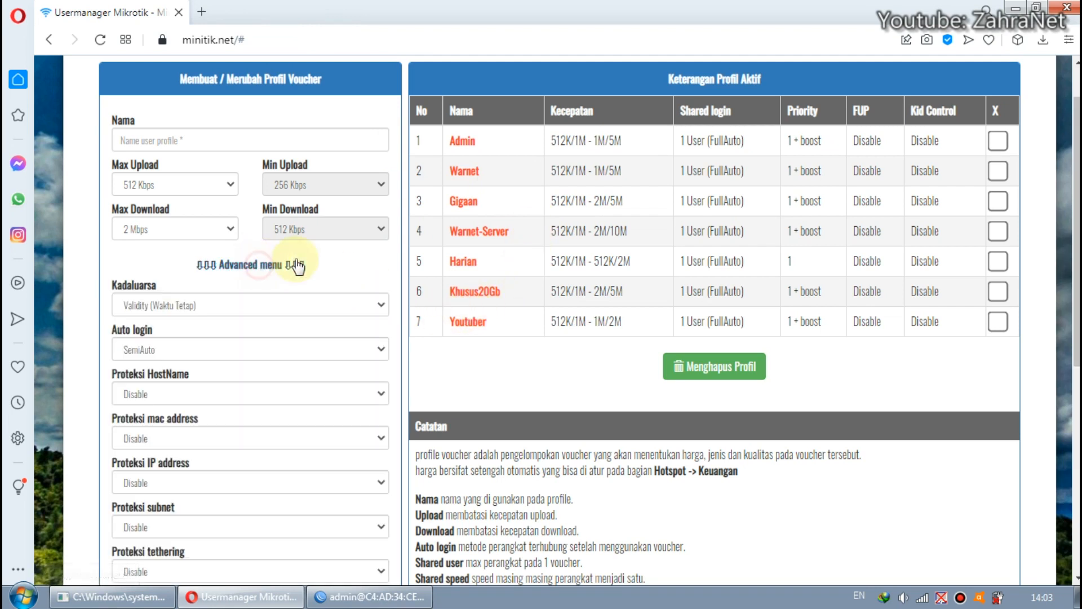
click(467, 326)
scroll(362, 302, down, 5)
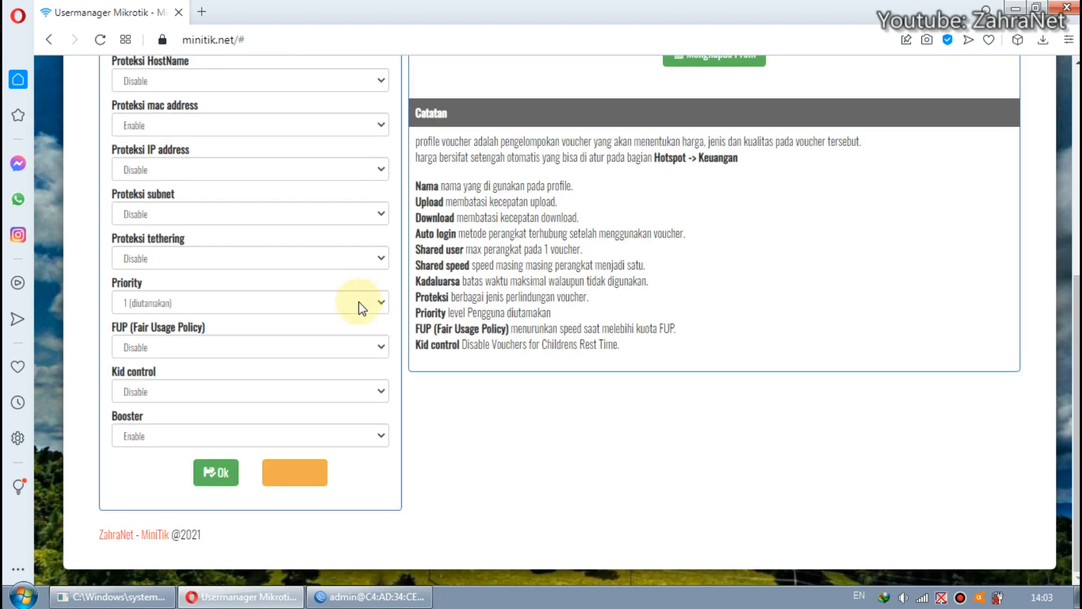
click(161, 436)
click(156, 450)
scroll(186, 459, up, 7)
scroll(194, 458, down, 7)
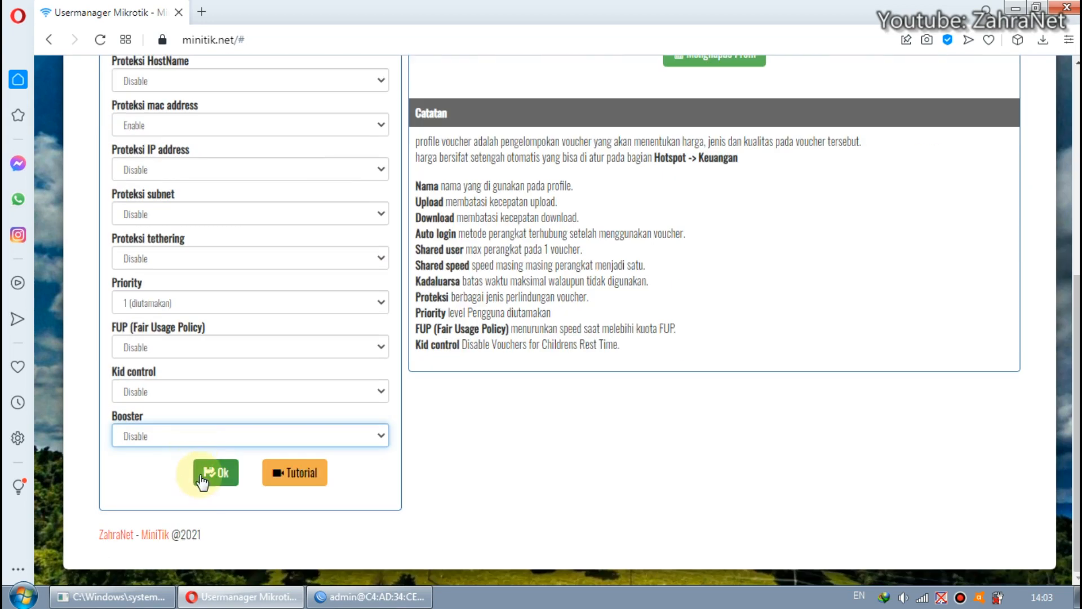
click(216, 471)
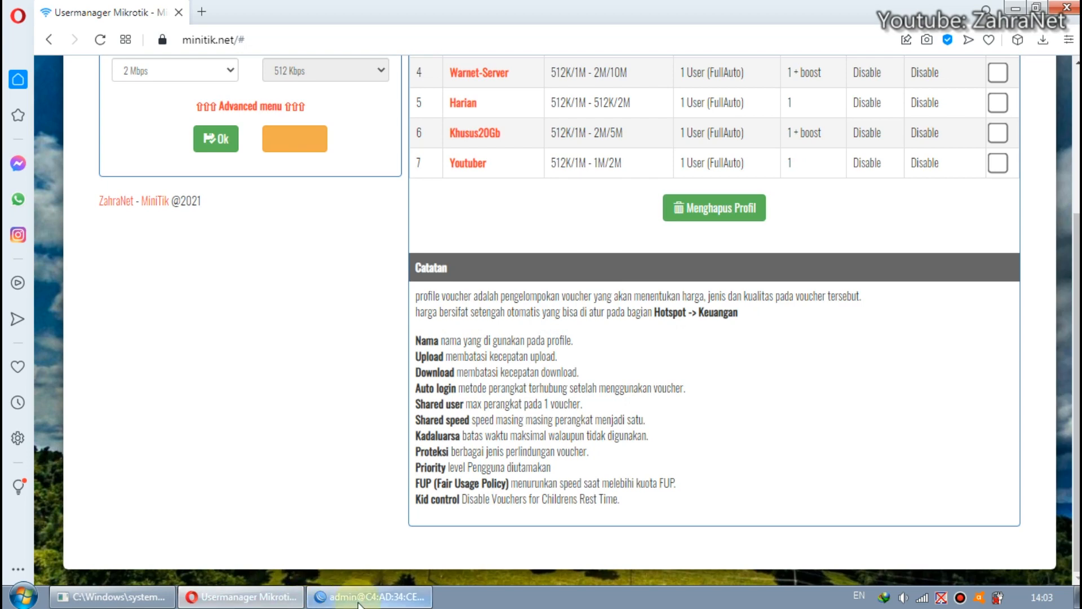
- Switch to WinBox and remove the LeptopAy-Wifi hotspot host so it reconnects with the unboosted profile
click(369, 596)
click(257, 530)
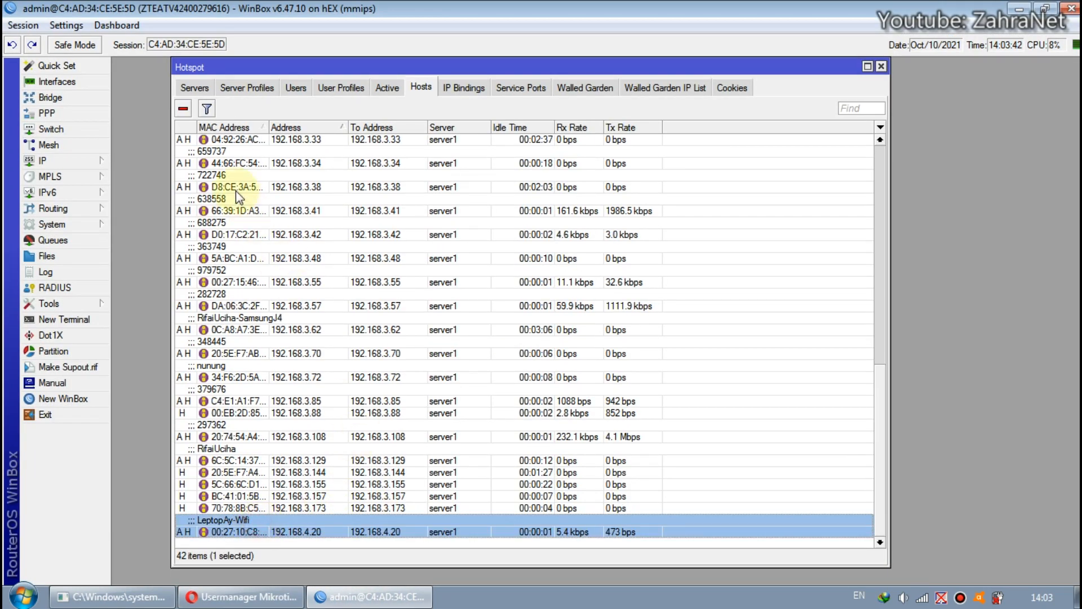
click(183, 108)
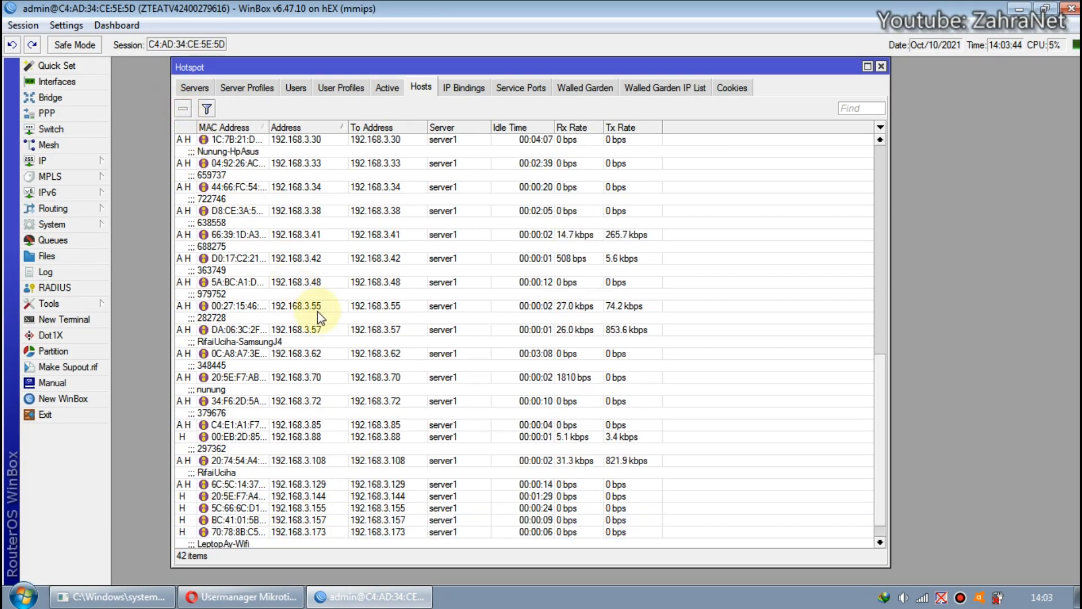
click(879, 418)
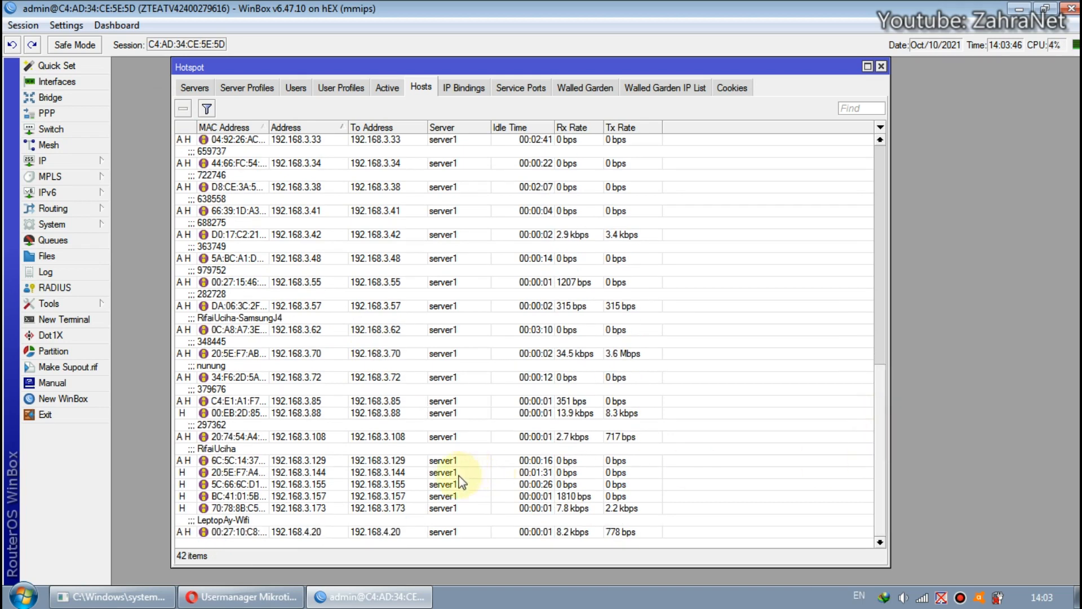
- Switch to Opera, open speedtest.net in a new tab, and start a speed test
click(265, 596)
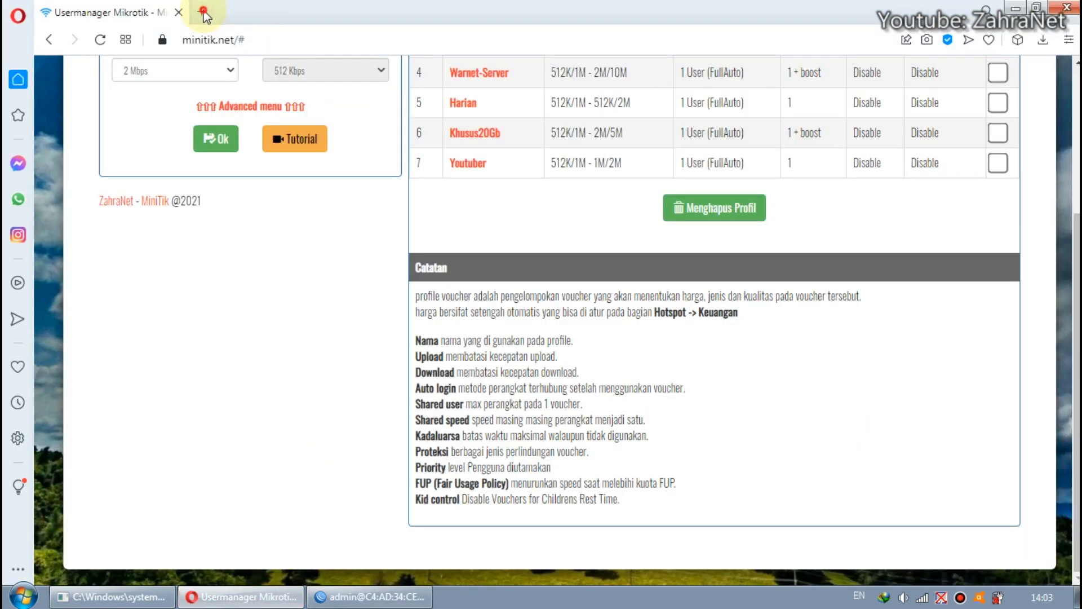
click(203, 12)
text(speedtest.net)
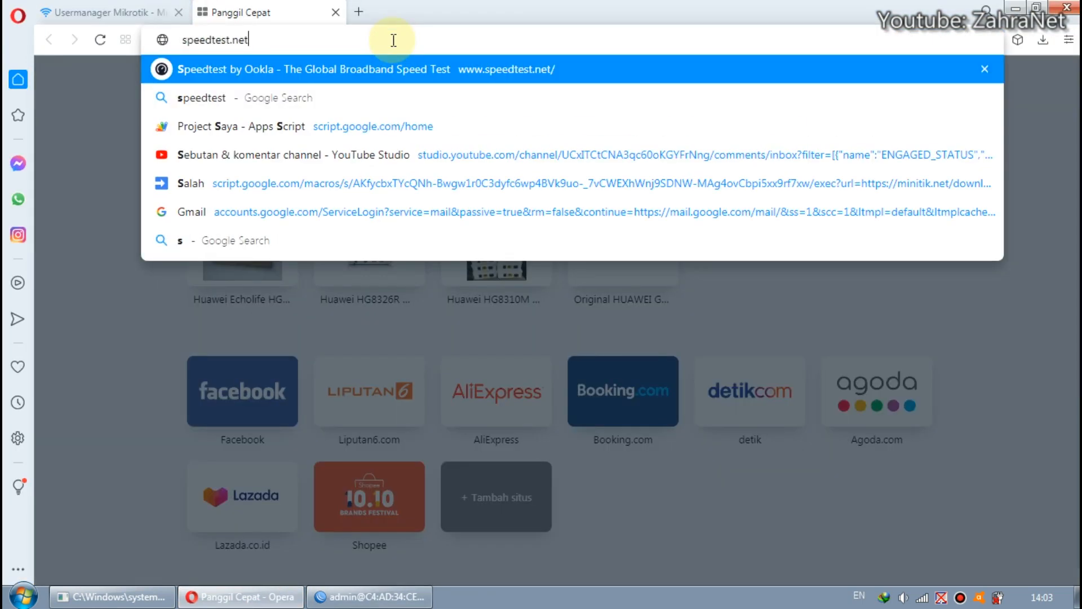
key(Return)
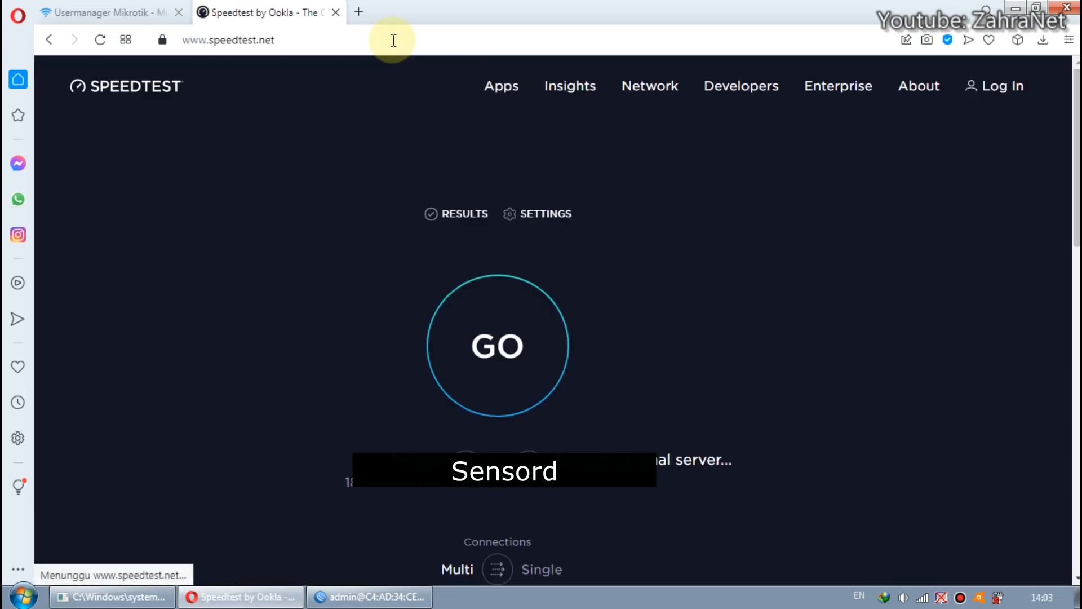
click(519, 300)
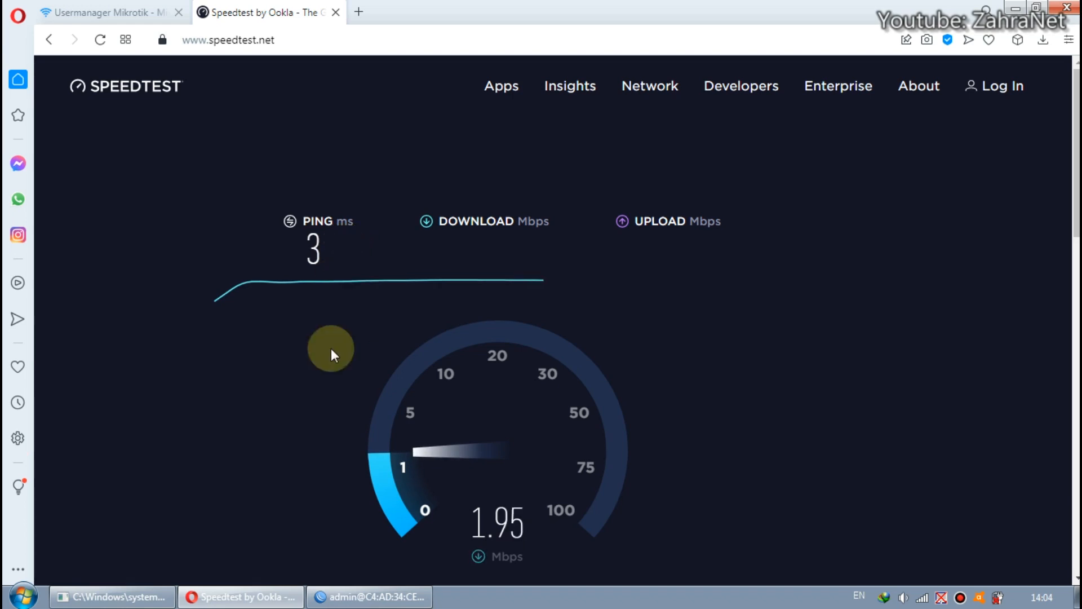
- Check the LeptopAy-Wifi host's traffic rates in WinBox, return to Opera to repeat the speed test, and close its tab
click(363, 596)
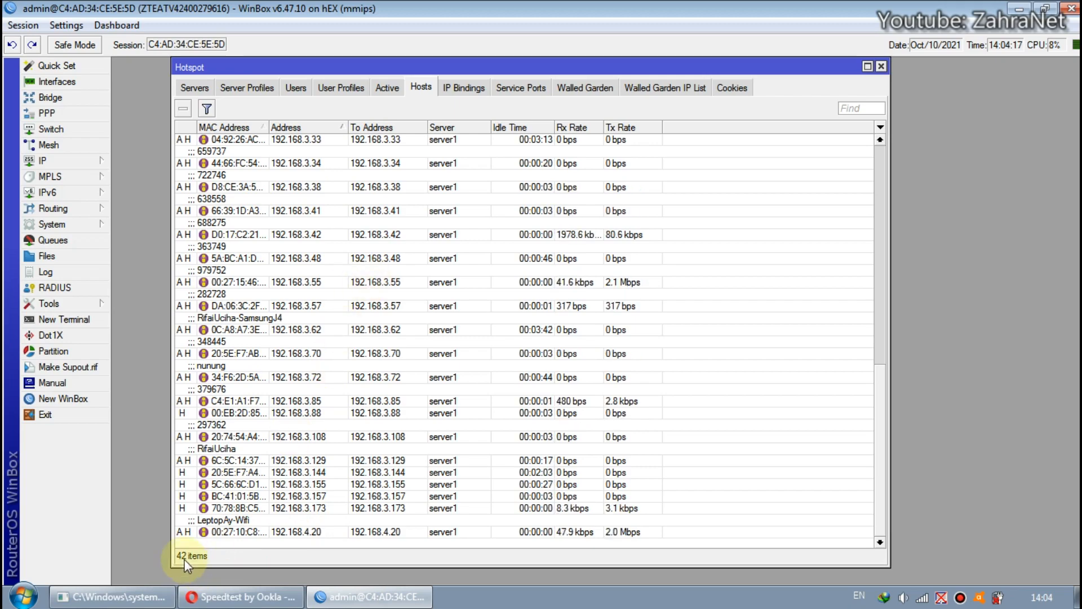
click(231, 601)
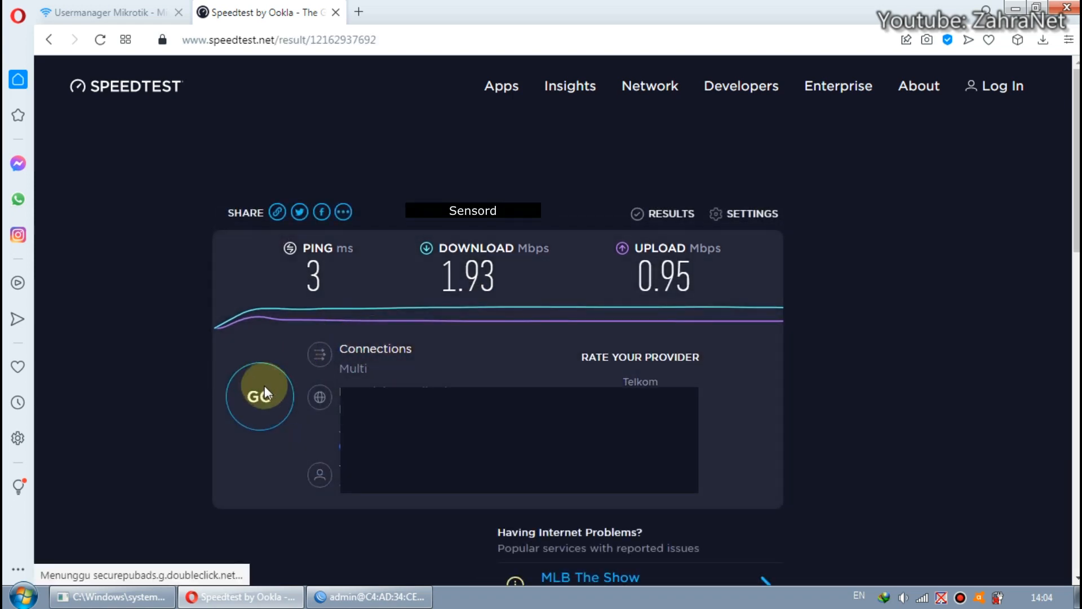
click(261, 396)
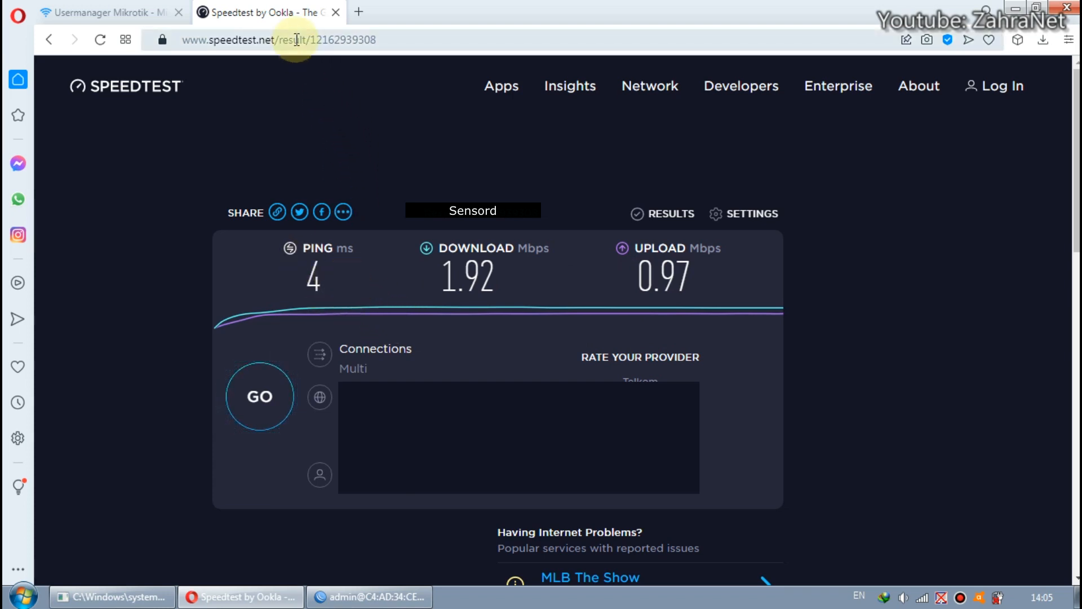
click(335, 13)
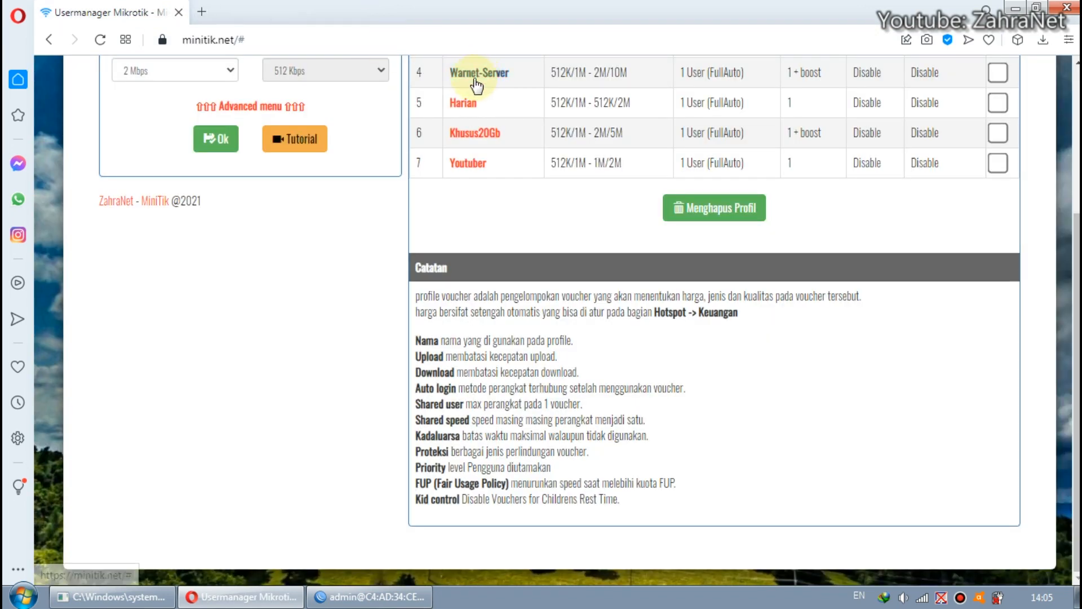
- Load the Youtuber profile for editing and expand its advanced settings down to the Booster option
scroll(429, 208, up, 4)
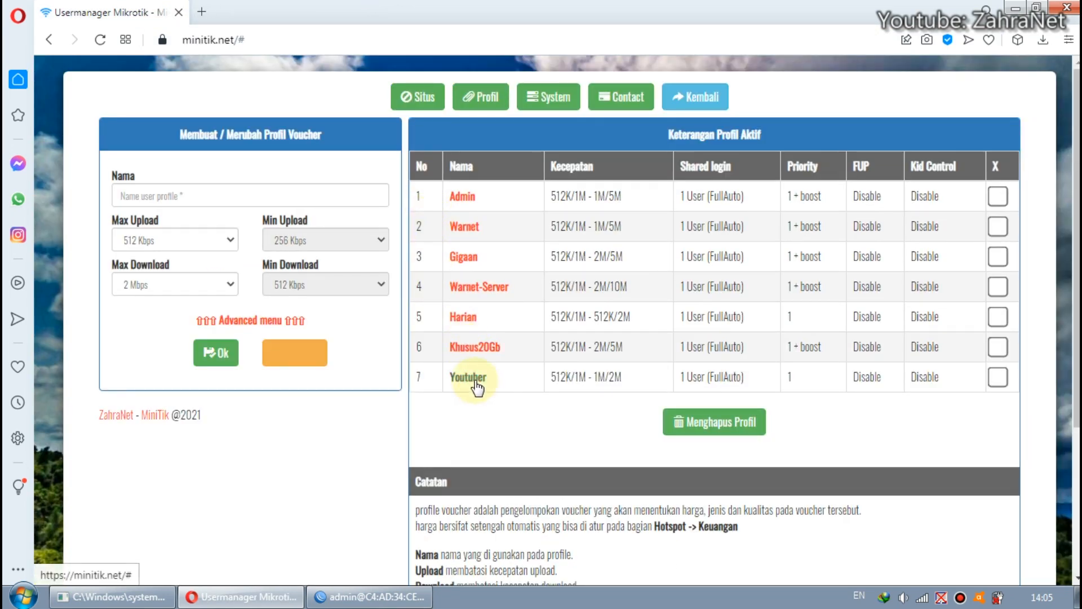
click(483, 389)
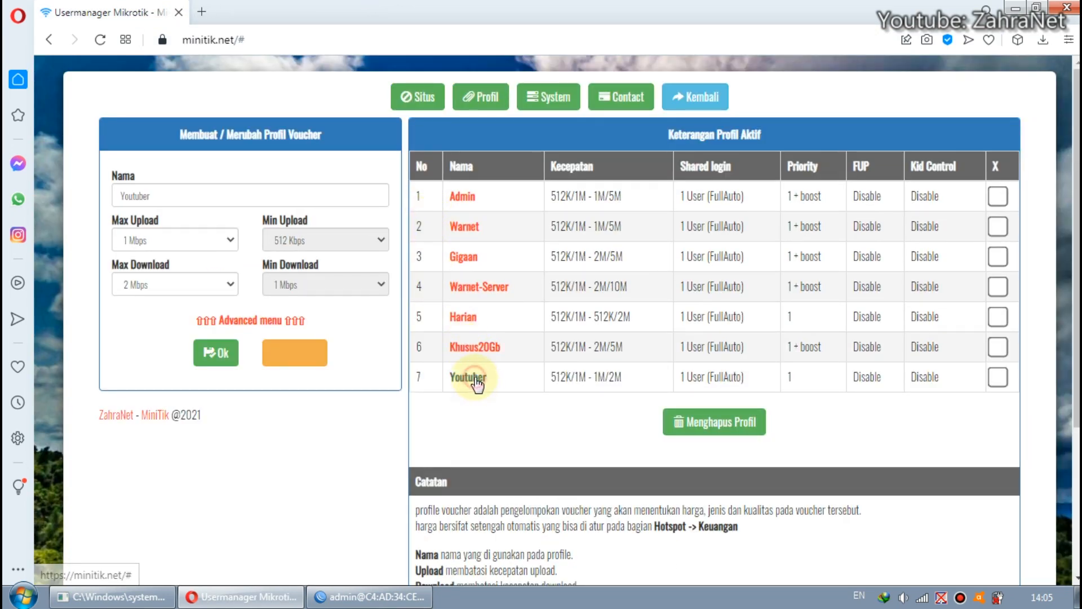
click(284, 321)
scroll(321, 331, down, 6)
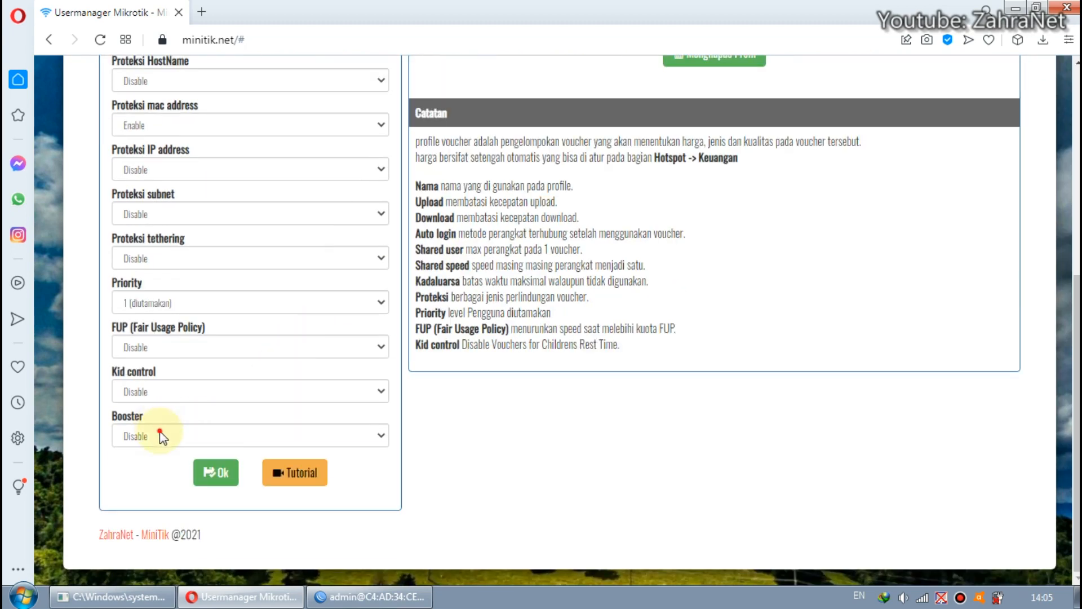
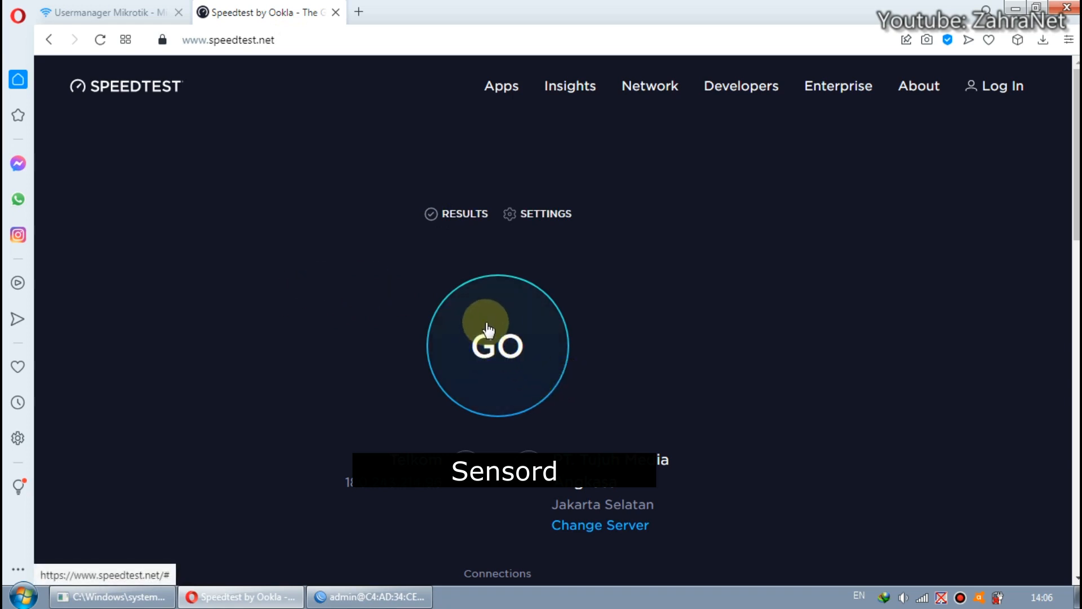
- Run the speed test twice with the boosted profile and close the Speedtest tab
click(486, 326)
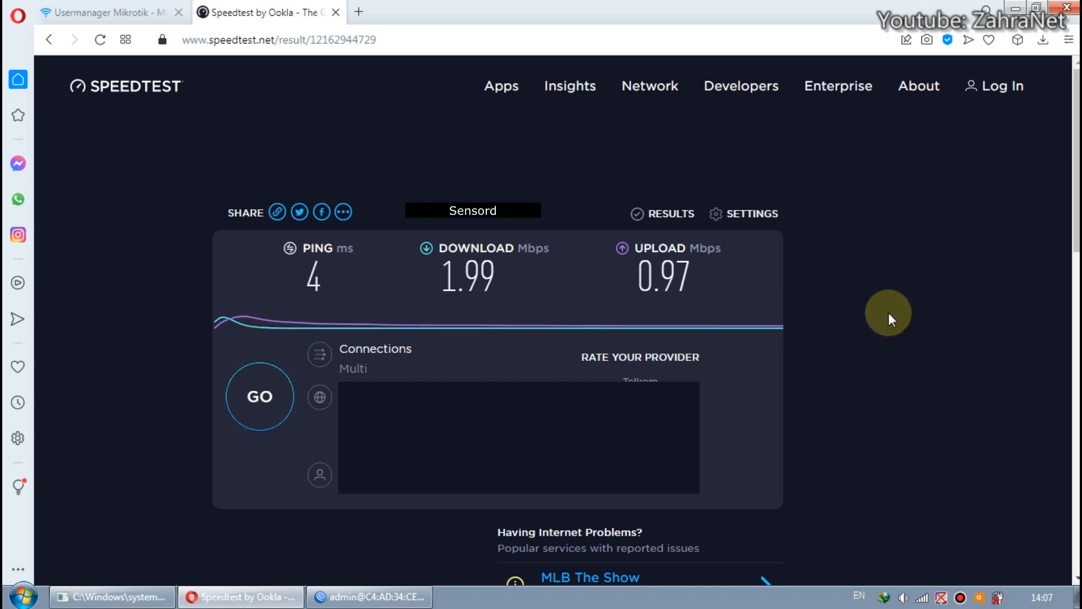
click(261, 398)
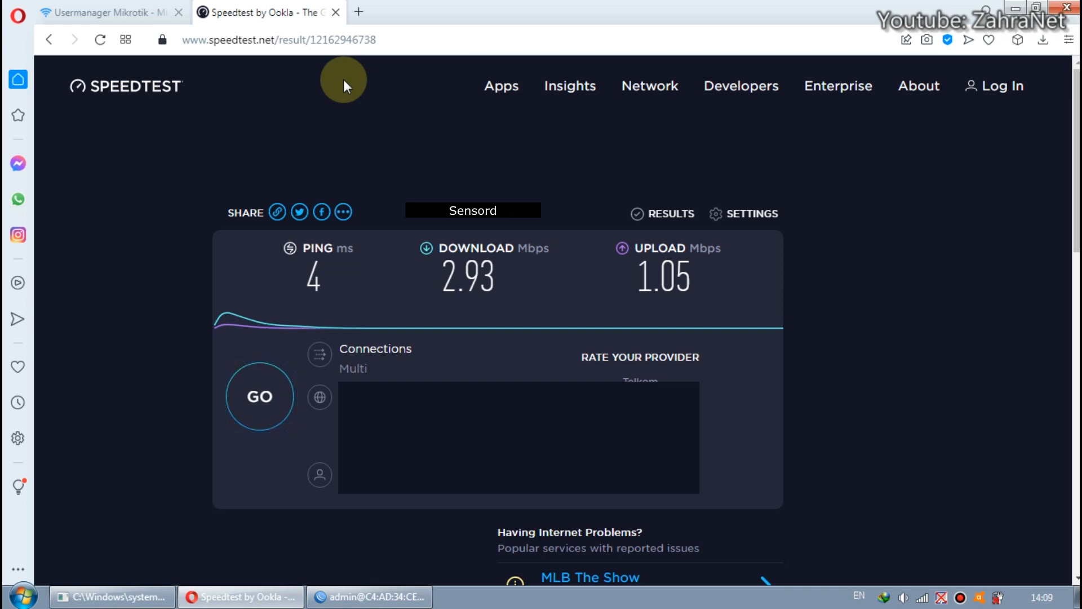
click(335, 12)
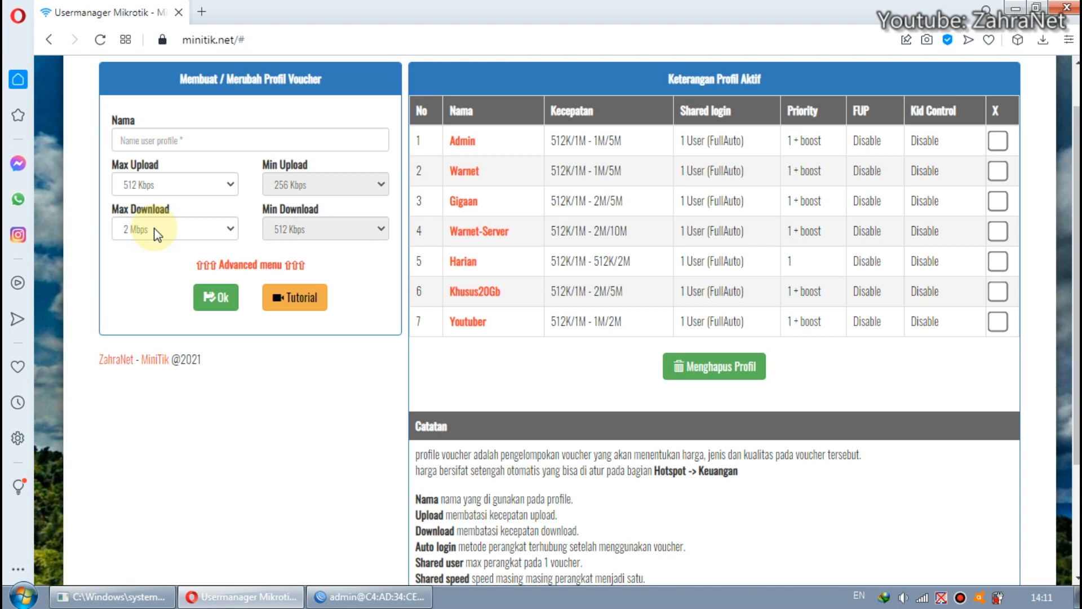
- Switch to WinBox, examine the burst limit and burst threshold in the Youtuber hotspot user profile's Rate Limit, and close the profile
click(368, 597)
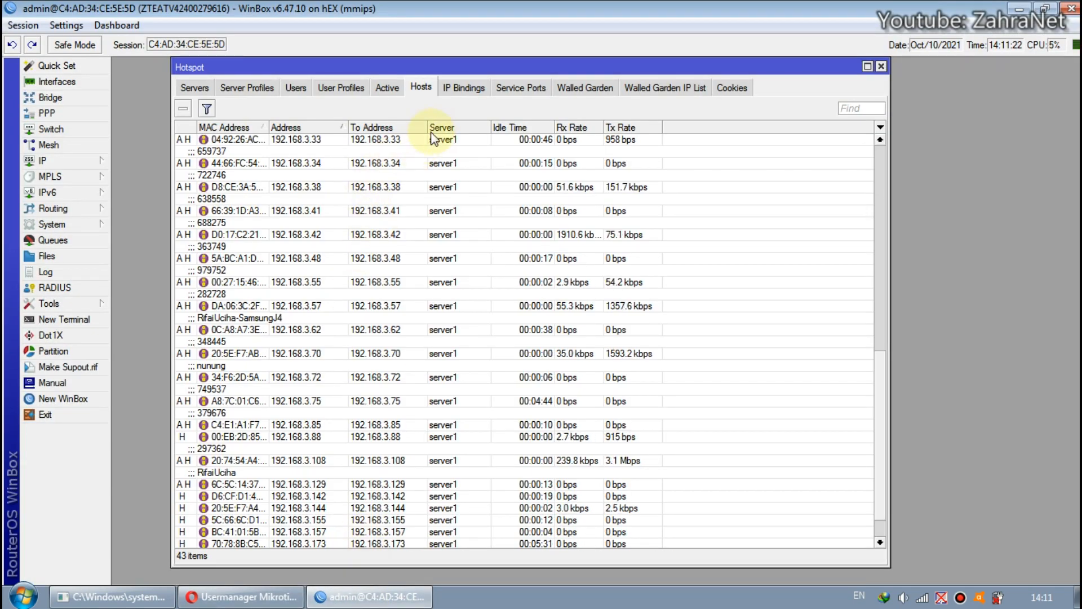
click(338, 88)
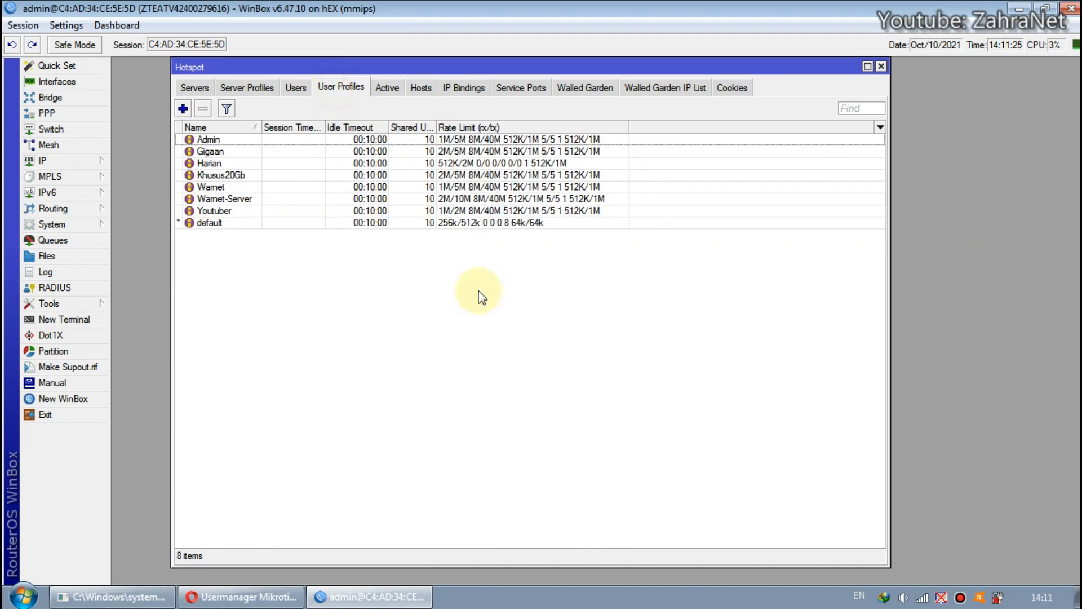
double_click(515, 211)
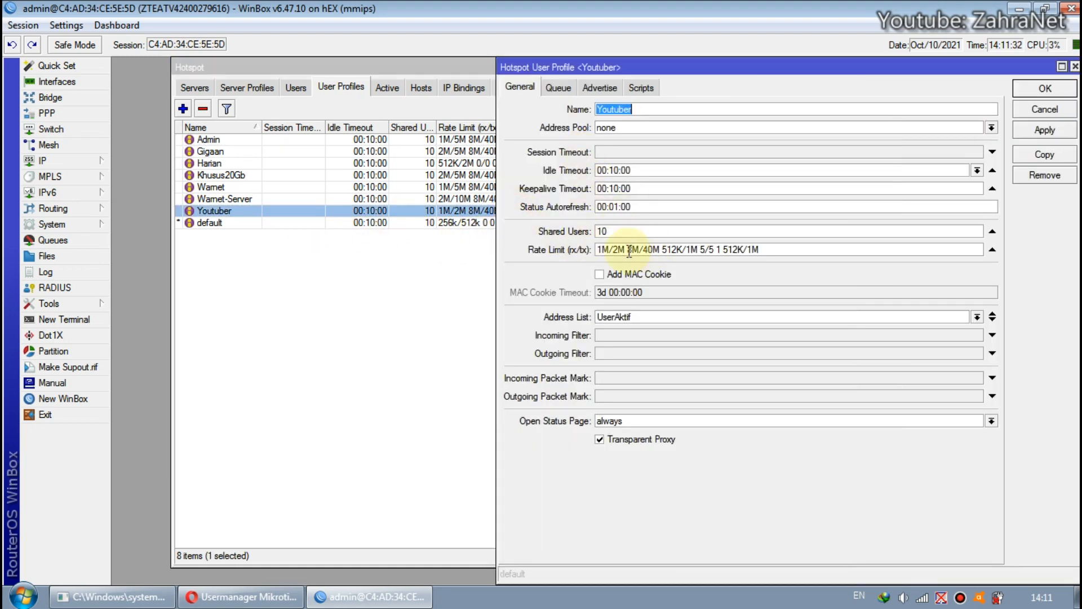
drag(628, 250, 660, 256)
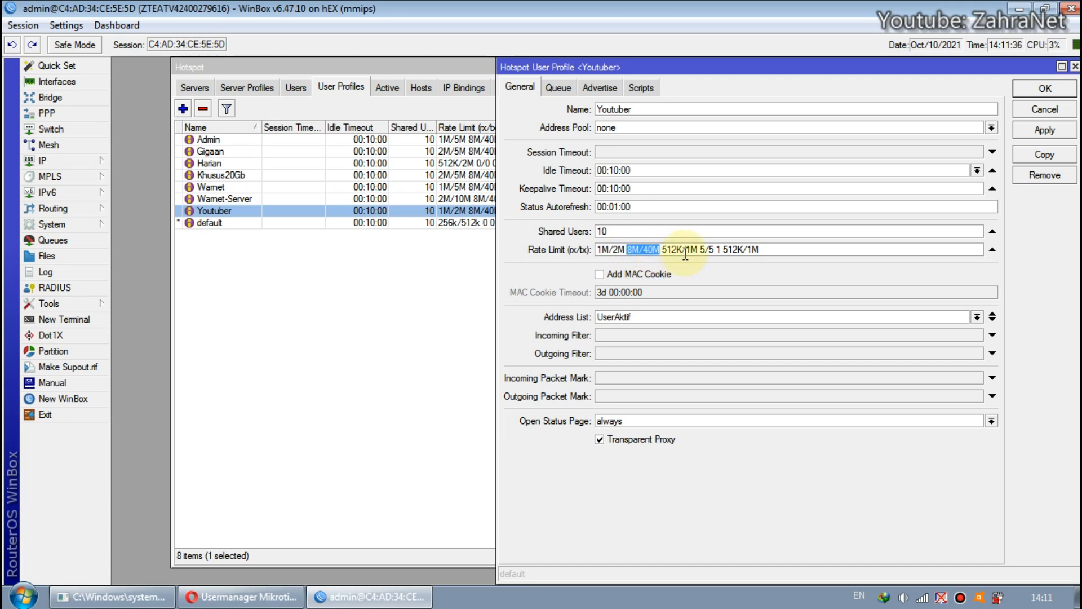
click(664, 250)
drag(663, 250, 714, 253)
click(709, 250)
drag(659, 249, 629, 249)
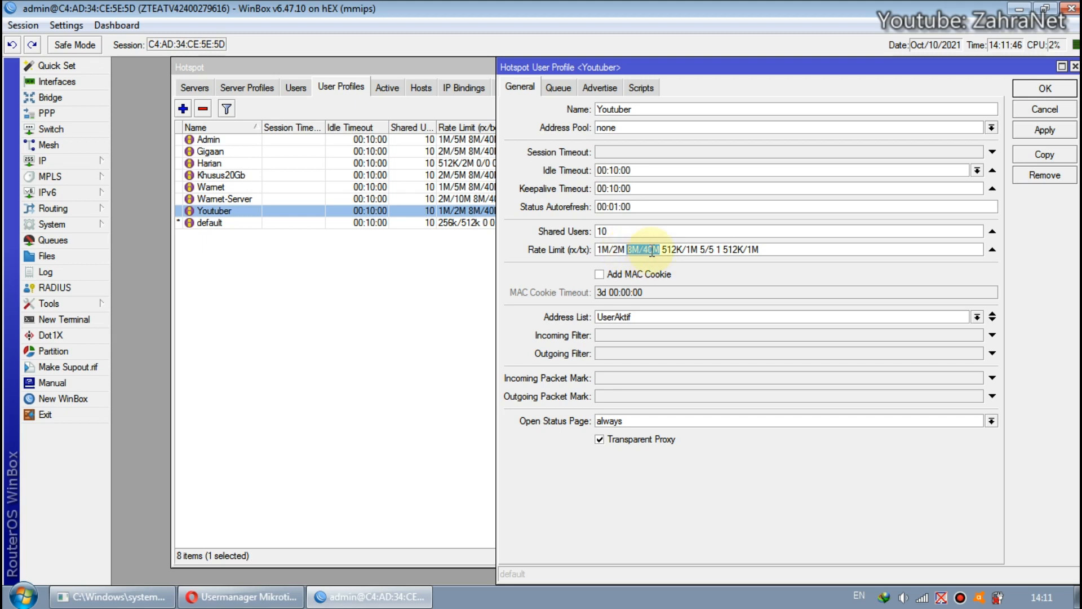
drag(662, 249, 698, 254)
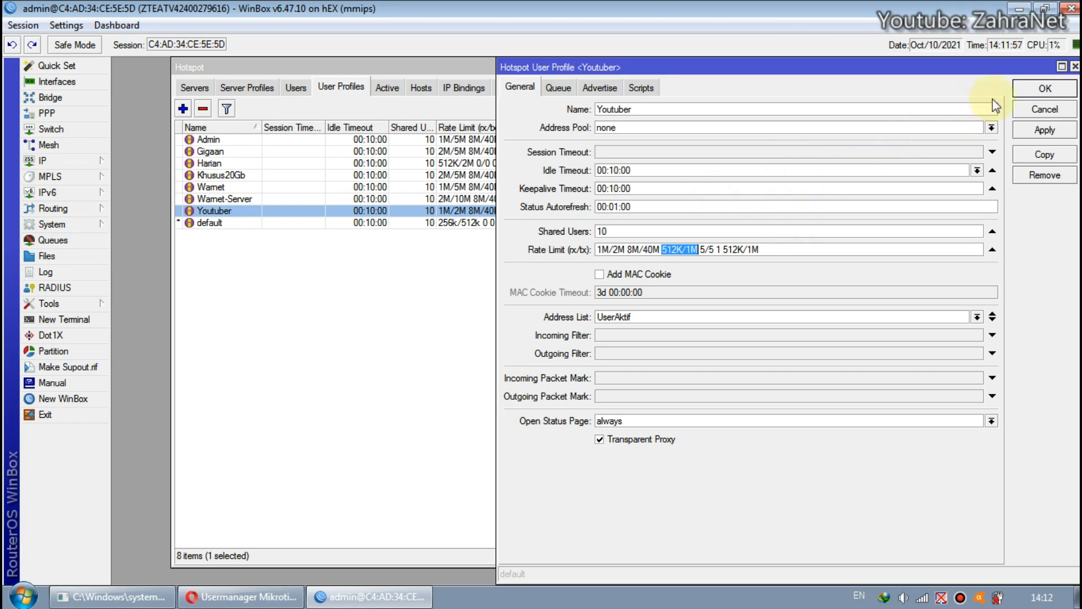
click(1075, 67)
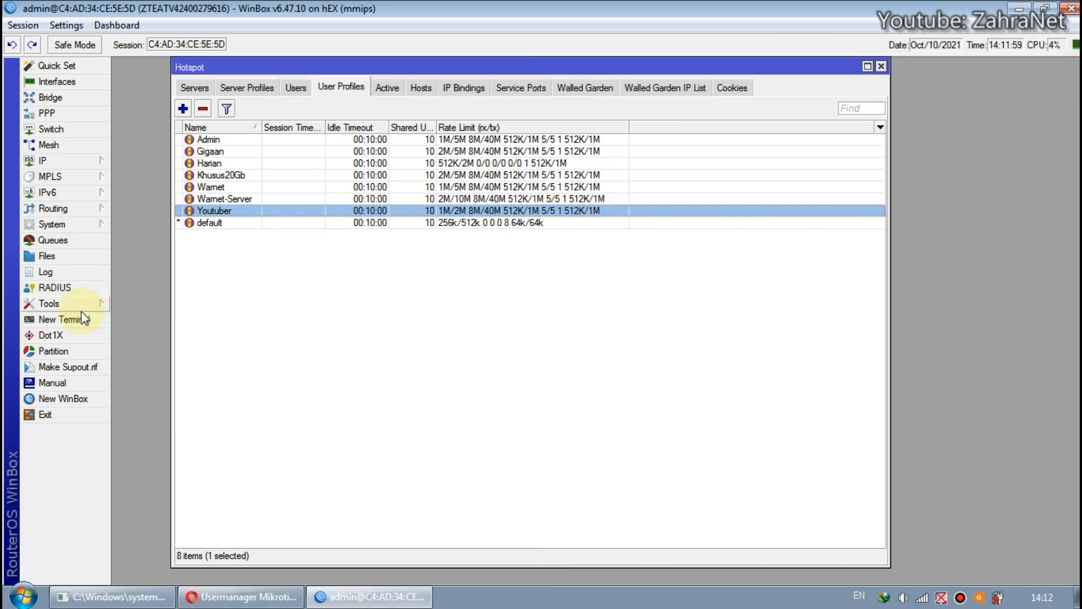
- Open the simple queue Bigger-192.168.4.20 and examine its upload and download burst limit, burst threshold and burst time
click(56, 240)
scroll(368, 409, down, 6)
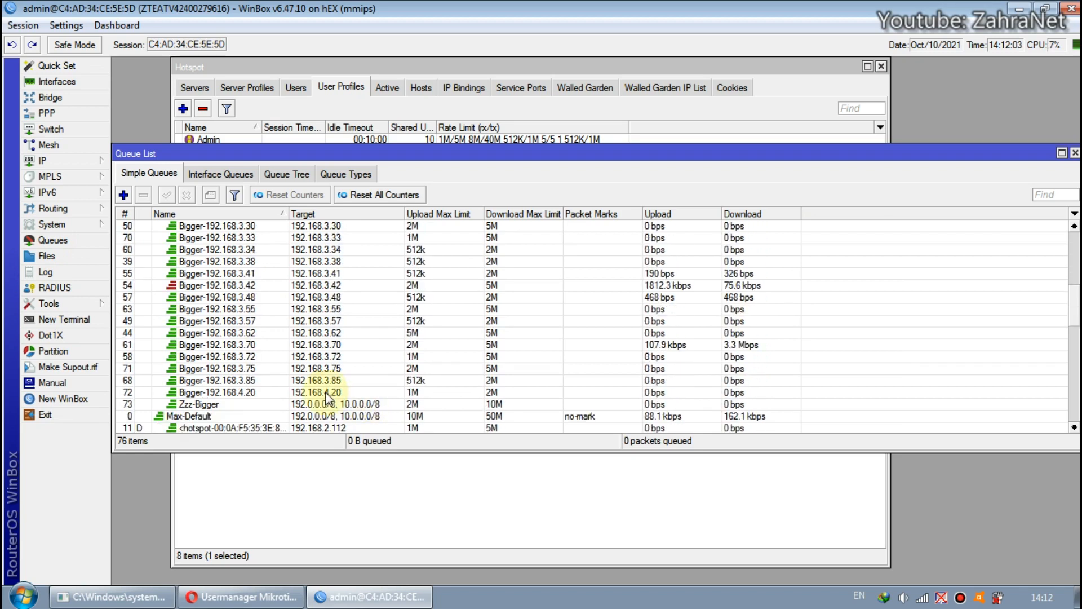
double_click(327, 395)
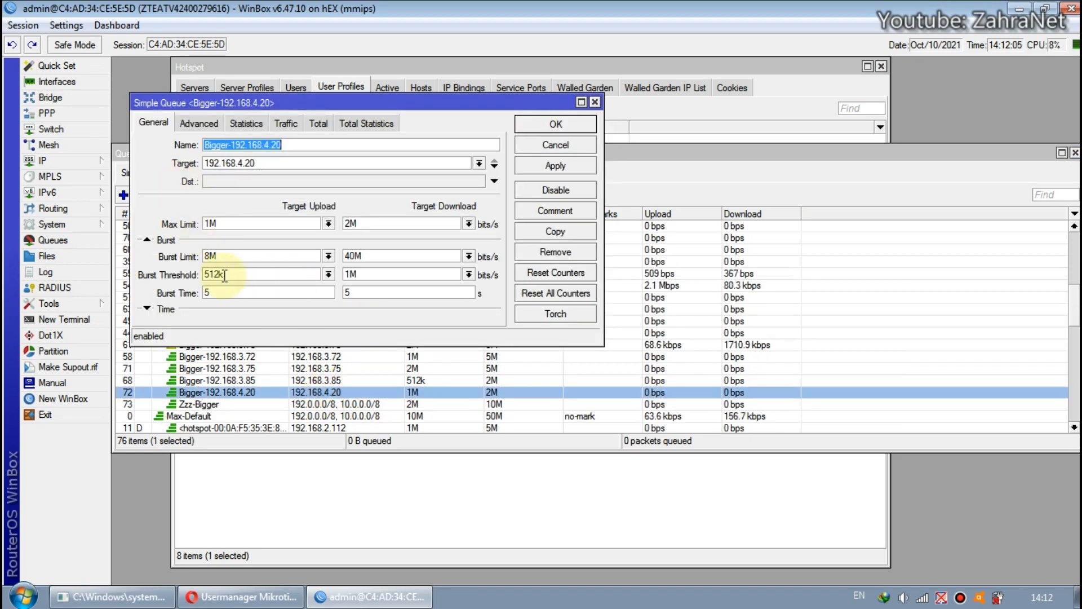
double_click(243, 256)
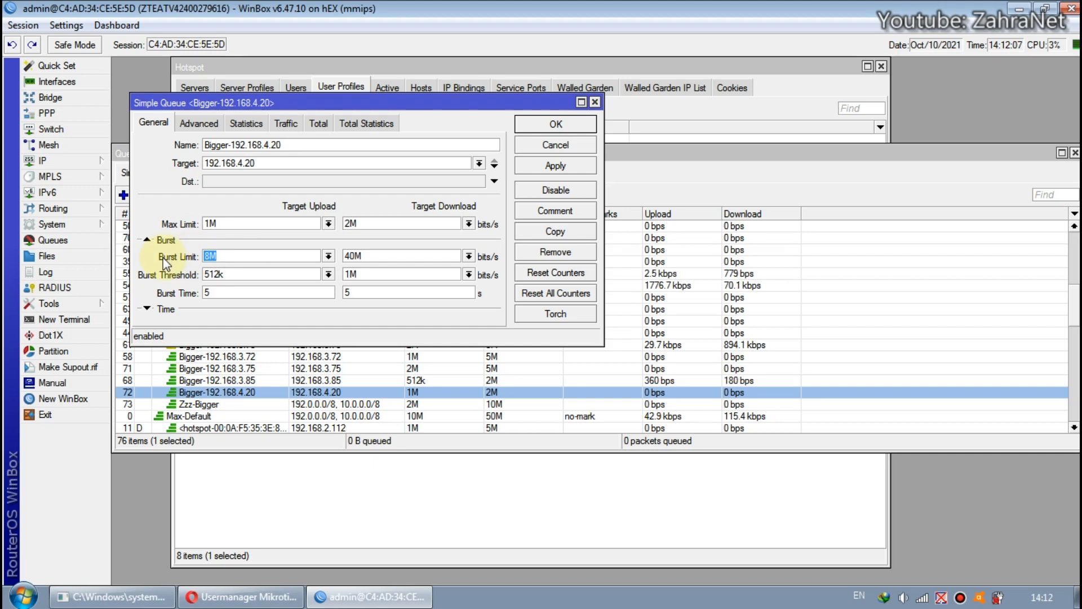
double_click(384, 255)
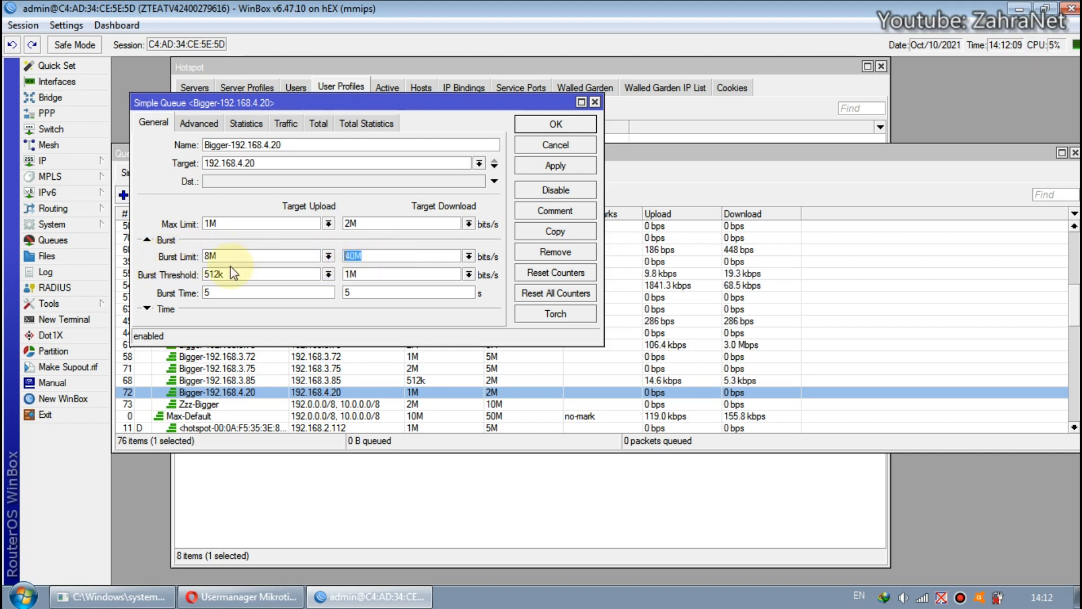
double_click(387, 275)
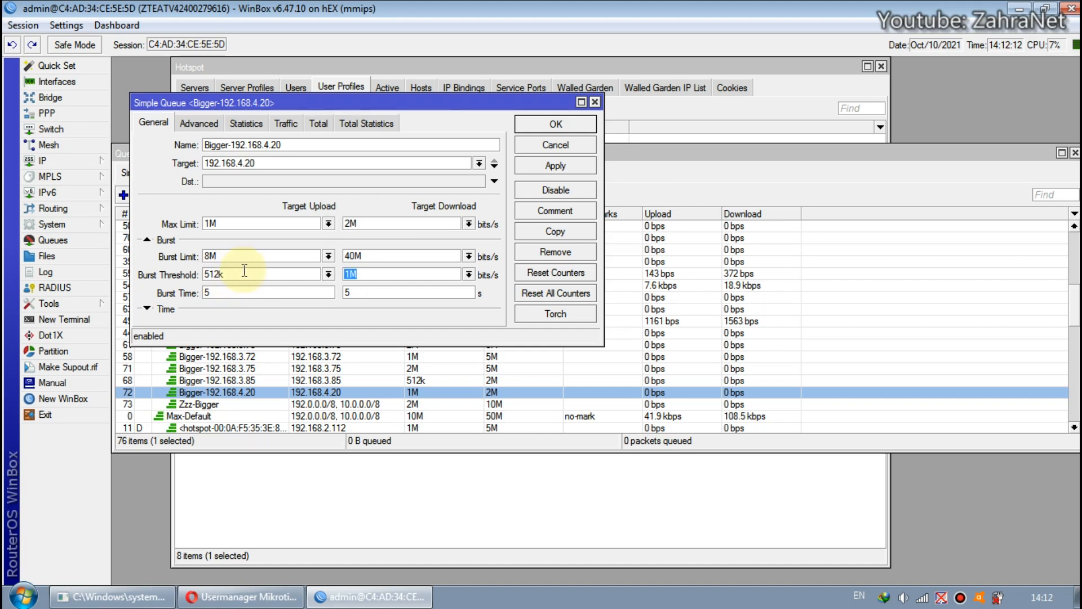
double_click(369, 290)
click(376, 292)
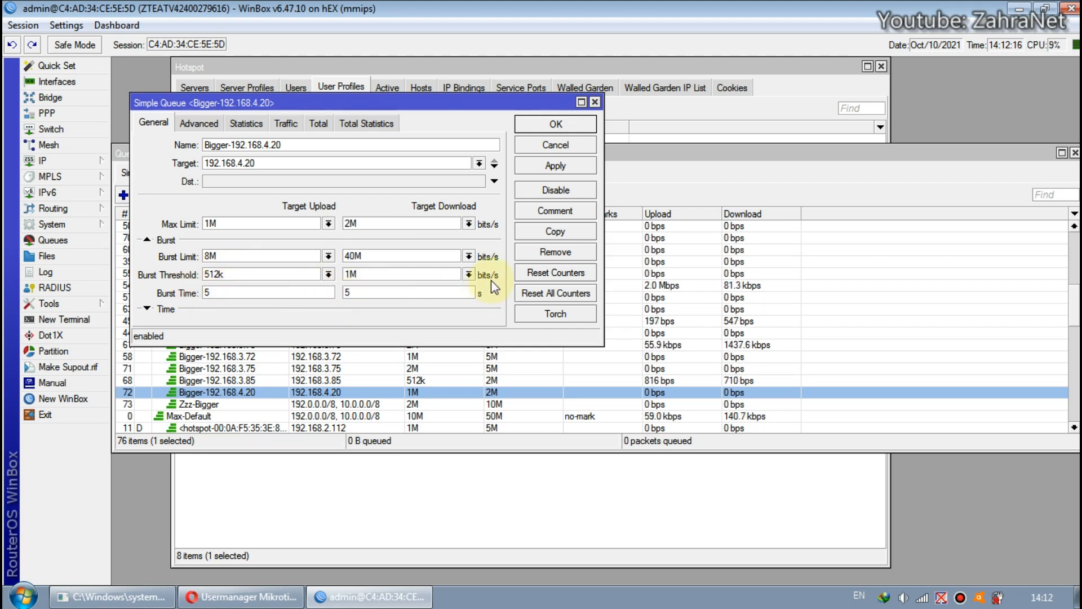
- Close the simple queue and the Queue List, and examine the rate limits of the hotspot user profiles
click(594, 102)
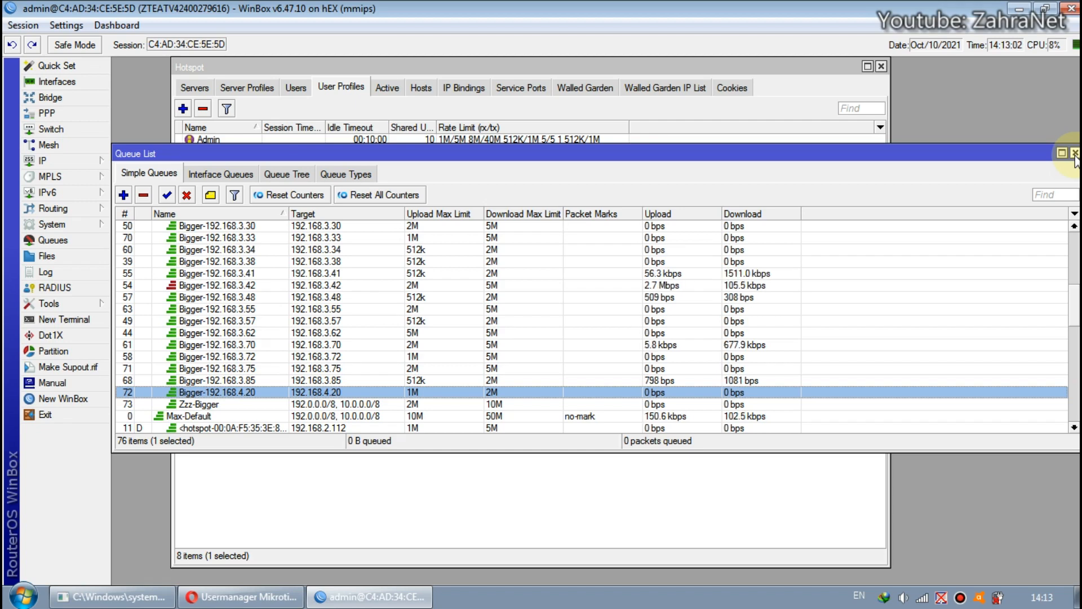
click(1075, 152)
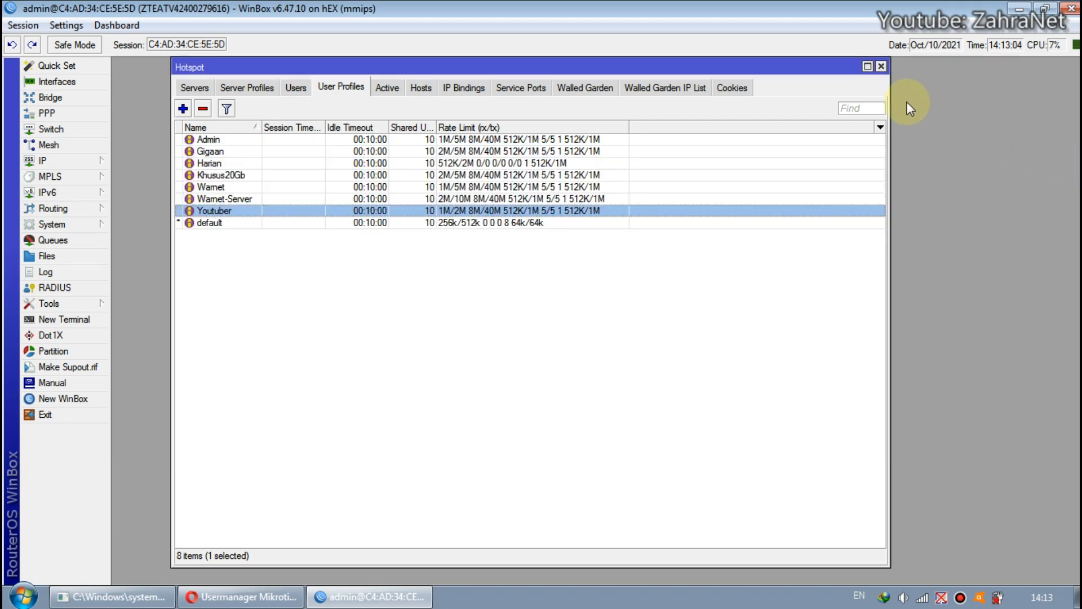
drag(798, 71, 838, 79)
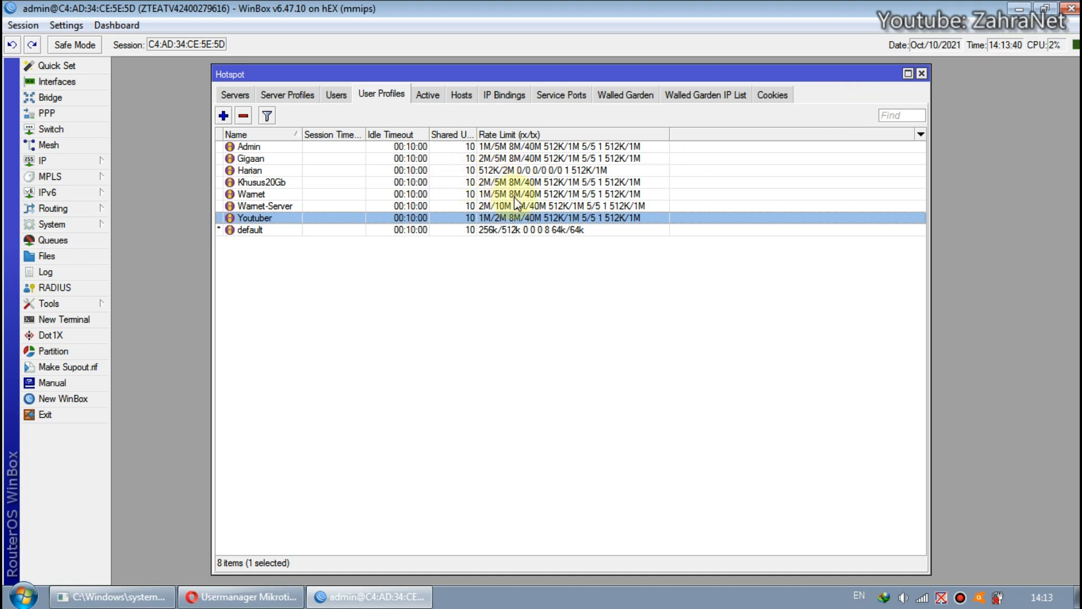
click(693, 257)
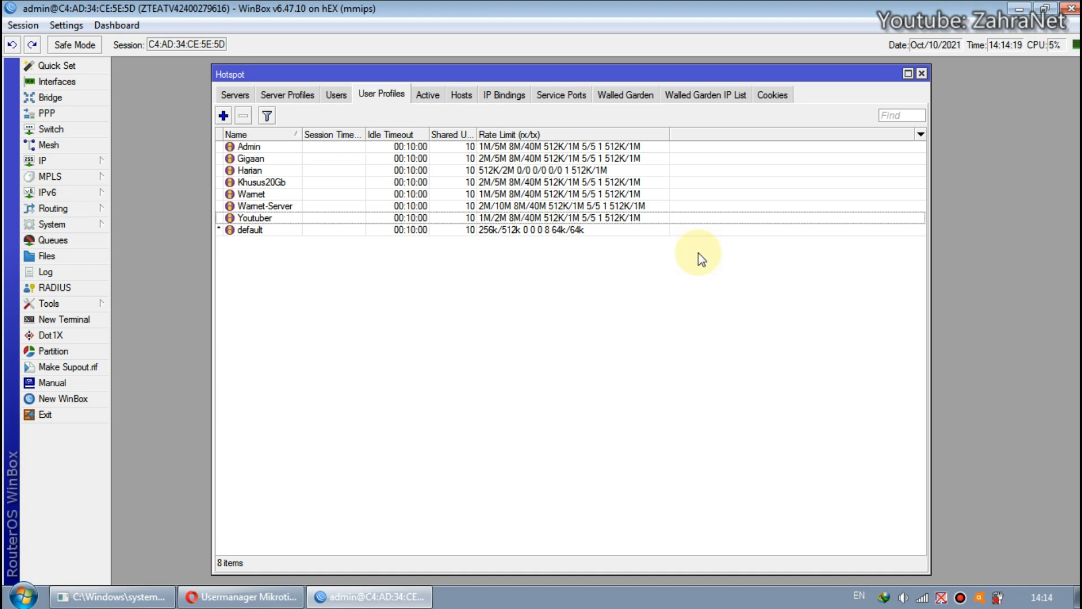
- Switch to the MiniTik page in Opera, expand the voucher profile form's advanced settings and review them down to the Booster option
click(241, 596)
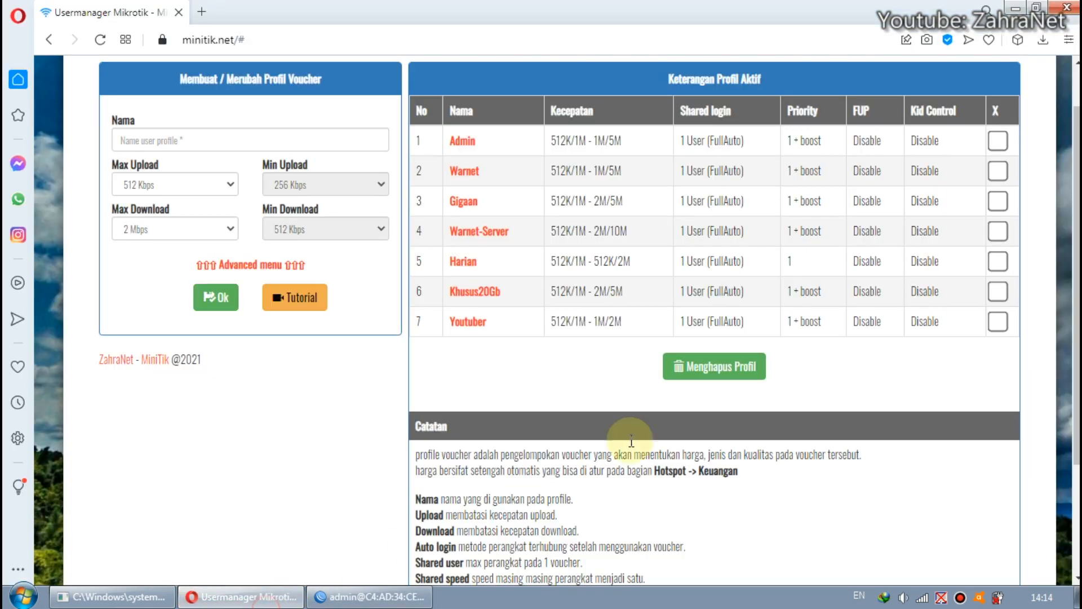
click(276, 265)
scroll(290, 278, down, 7)
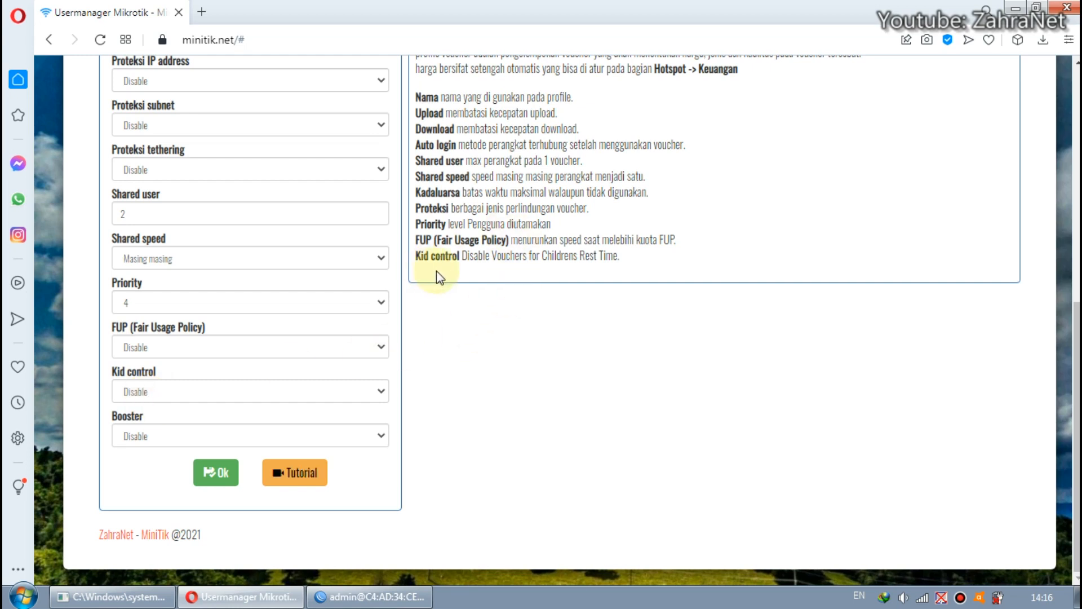
scroll(443, 273, up, 4)
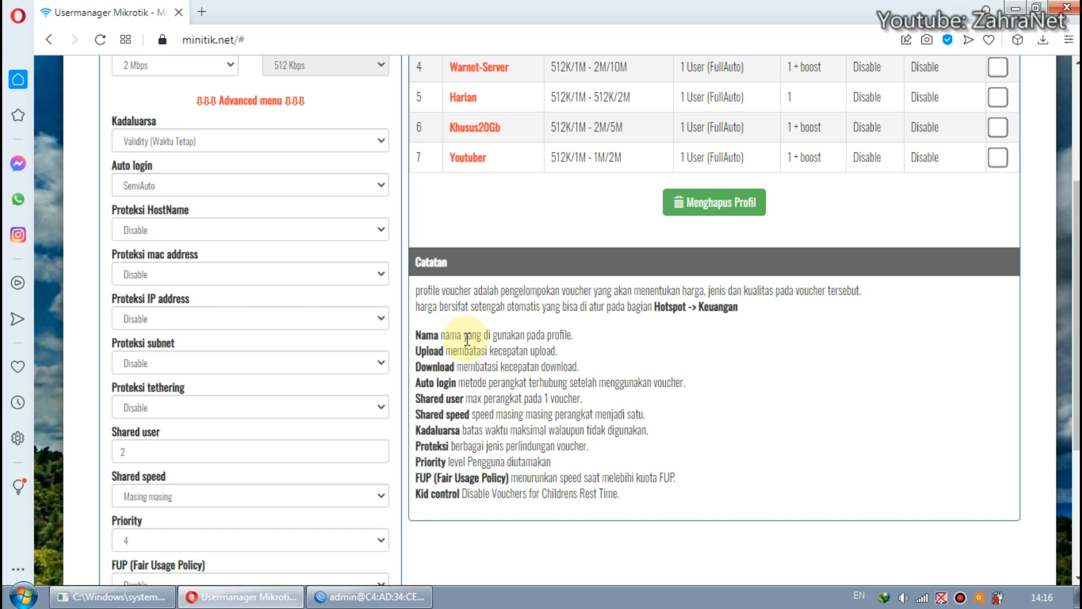
scroll(467, 339, down, 3)
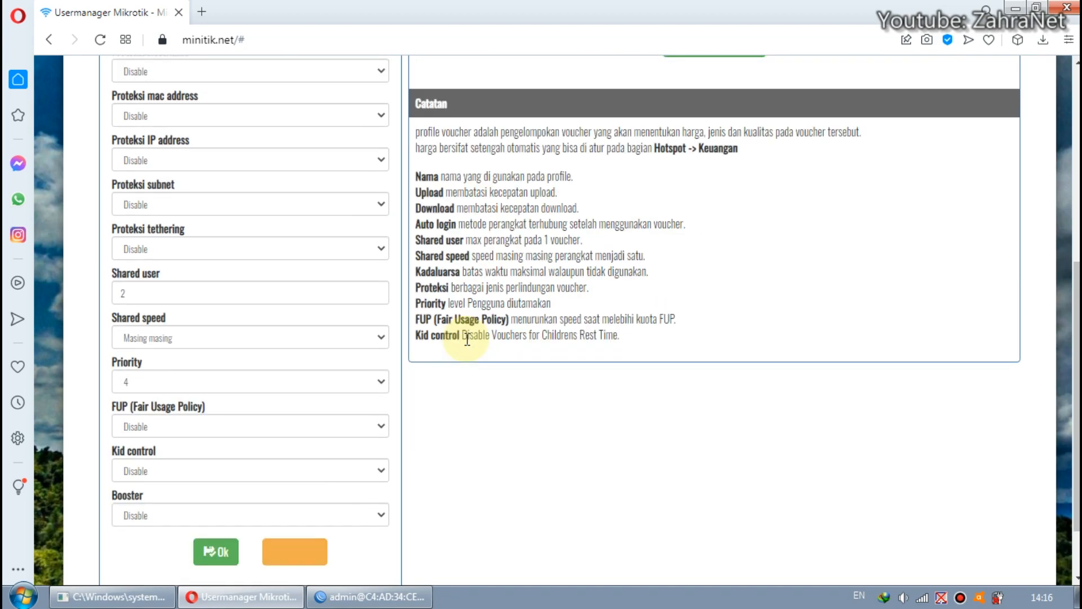